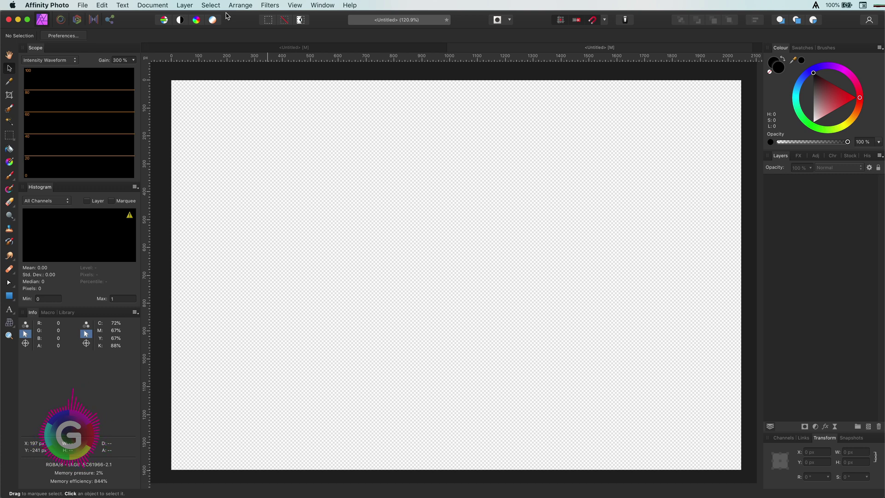
Create a new pattern layer with a tile size of 200 x 200 px
{"action": "left_click", "coordinate": [184, 6]}
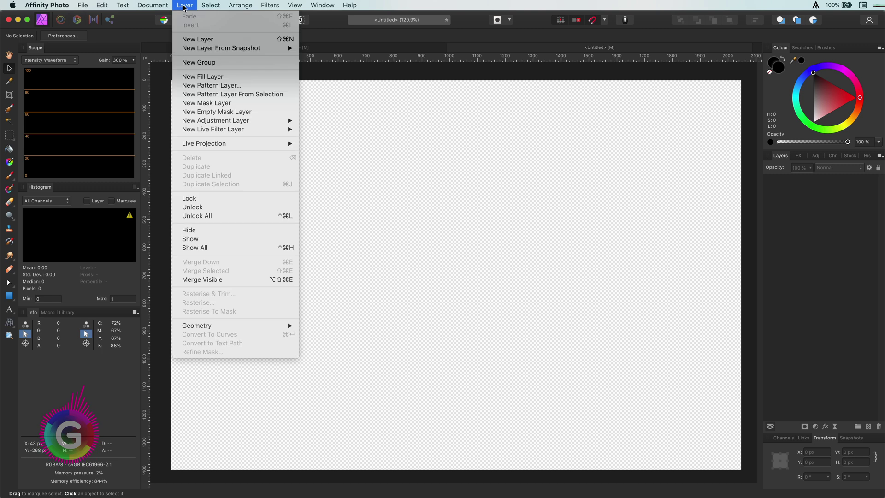
{"action": "left_click", "coordinate": [201, 87]}
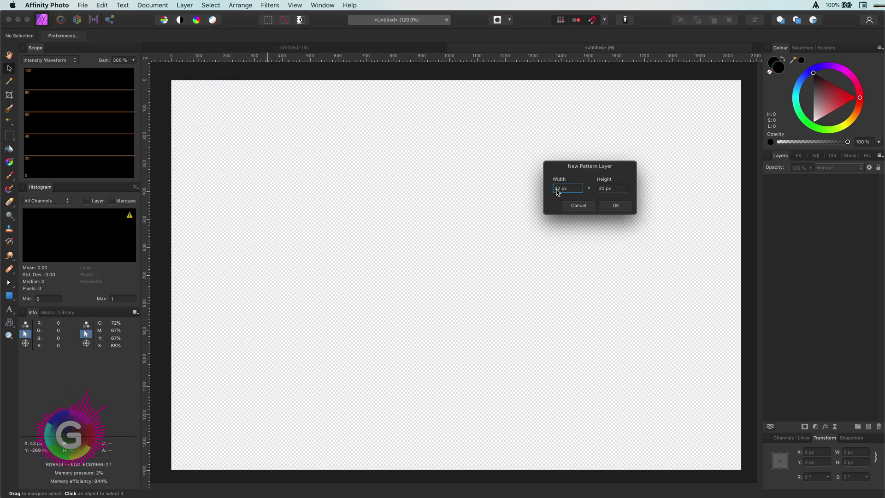
{"action": "triple_click", "coordinate": [556, 190]}
{"action": "type", "text": "200"}
{"action": "key", "text": "Tab"}
{"action": "type", "text": "2"}
{"action": "key", "text": "Return"}
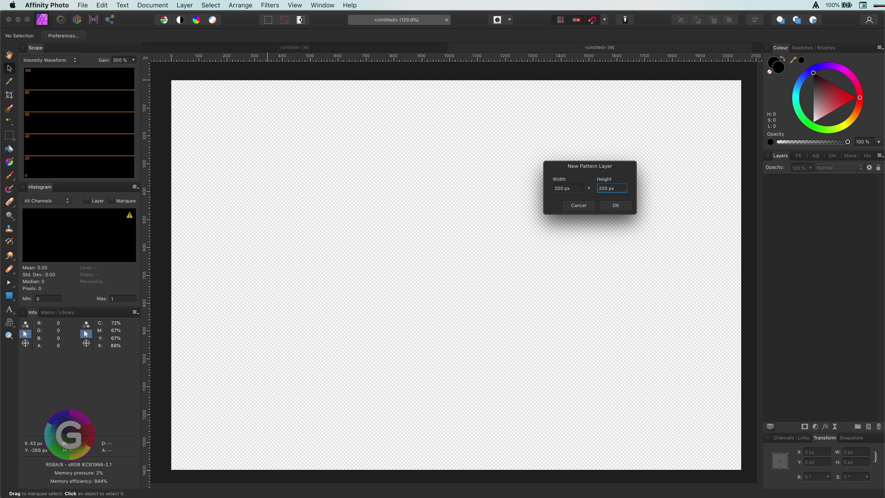
{"action": "left_click", "coordinate": [616, 205]}
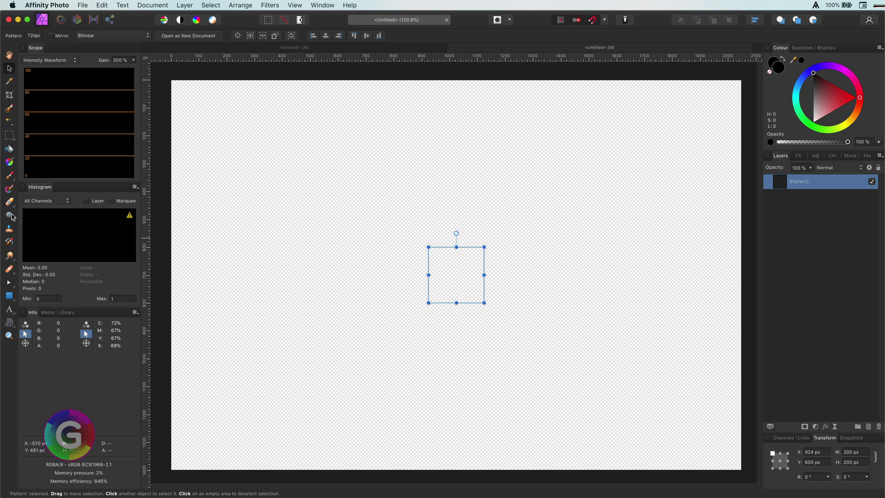
Paint a black freehand squiggle across the pattern tile and past its edges with the 14.3 px Paint Brush
{"action": "left_click", "coordinate": [9, 175]}
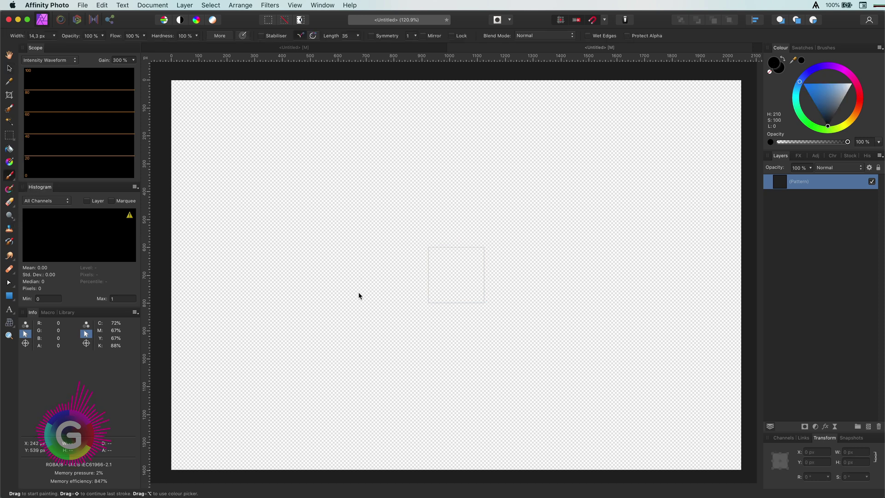
{"action": "left_click", "coordinate": [356, 290]}
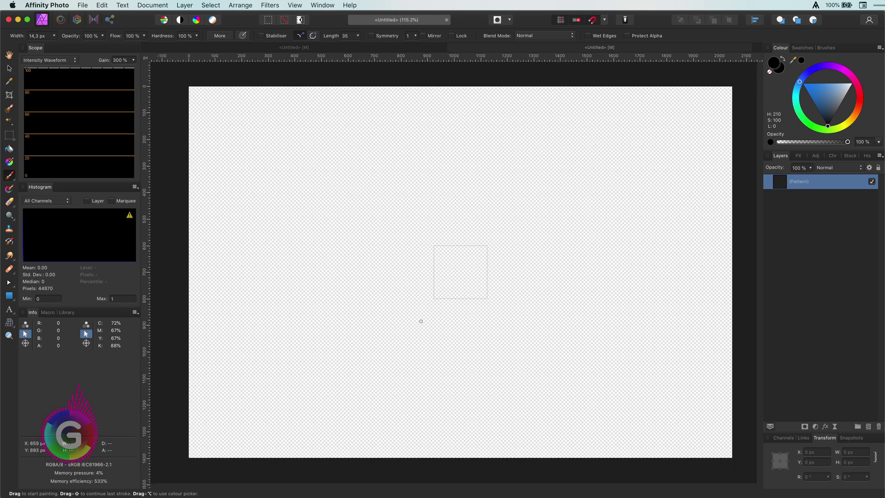
{"action": "mouse_move", "coordinate": [418, 322]}
{"action": "left_mouse_down"}
{"action": "mouse_move", "coordinate": [451, 303]}
{"action": "mouse_move", "coordinate": [431, 298]}
{"action": "mouse_move", "coordinate": [440, 284]}
{"action": "mouse_move", "coordinate": [462, 308]}
{"action": "mouse_move", "coordinate": [470, 296]}
{"action": "mouse_move", "coordinate": [453, 271]}
{"action": "mouse_move", "coordinate": [536, 256]}
{"action": "mouse_move", "coordinate": [508, 326]}
{"action": "left_mouse_up"}
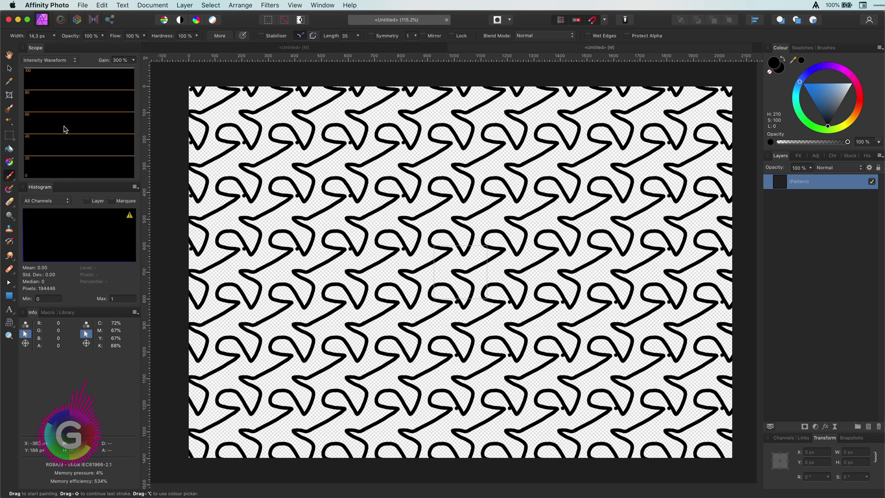
Scale the pattern tile down to about 88 px and rotate it to about -49°
{"action": "left_click", "coordinate": [8, 69]}
{"action": "scroll", "coordinate": [456, 286], "scroll_direction": "down", "scroll_amount": 3}
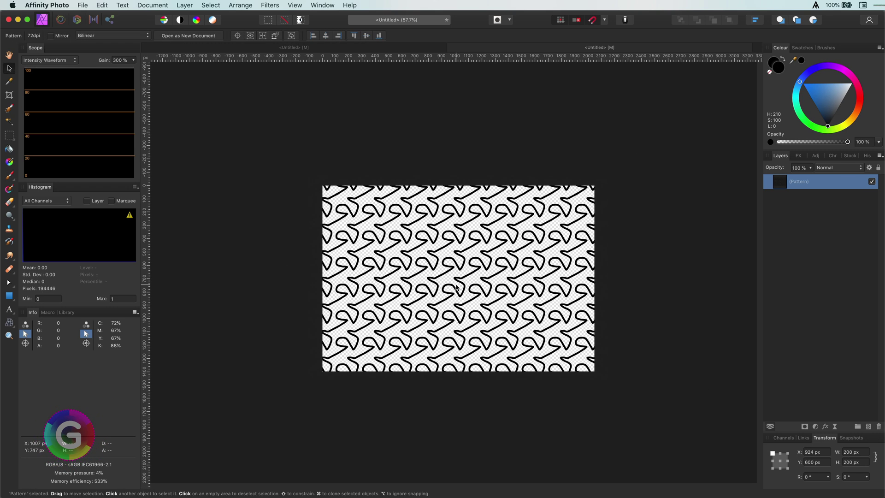
{"action": "scroll", "coordinate": [457, 287], "scroll_direction": "up", "scroll_amount": 4}
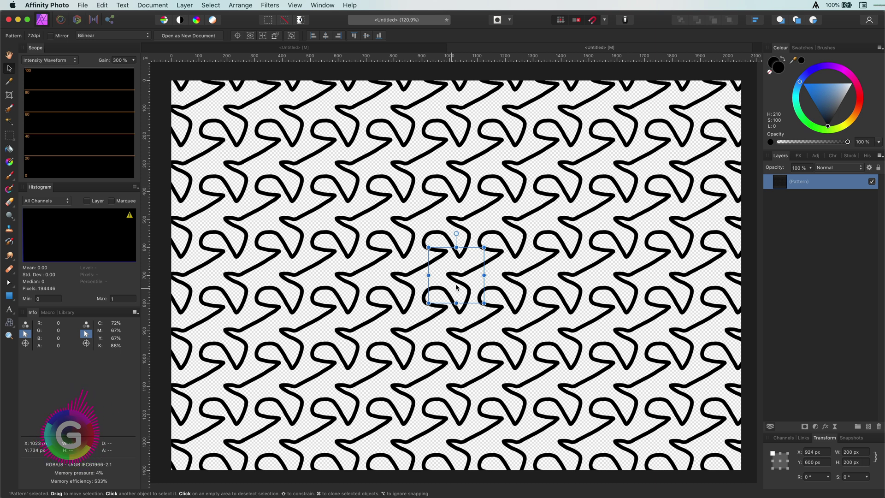
{"action": "left_click_drag", "start_coordinate": [484, 302], "coordinate": [453, 271]}
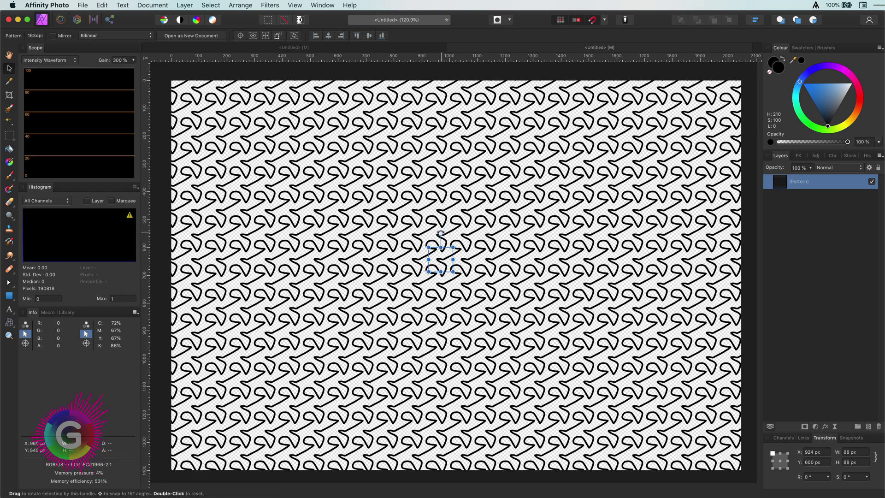
{"action": "left_click_drag", "start_coordinate": [440, 233], "coordinate": [475, 227]}
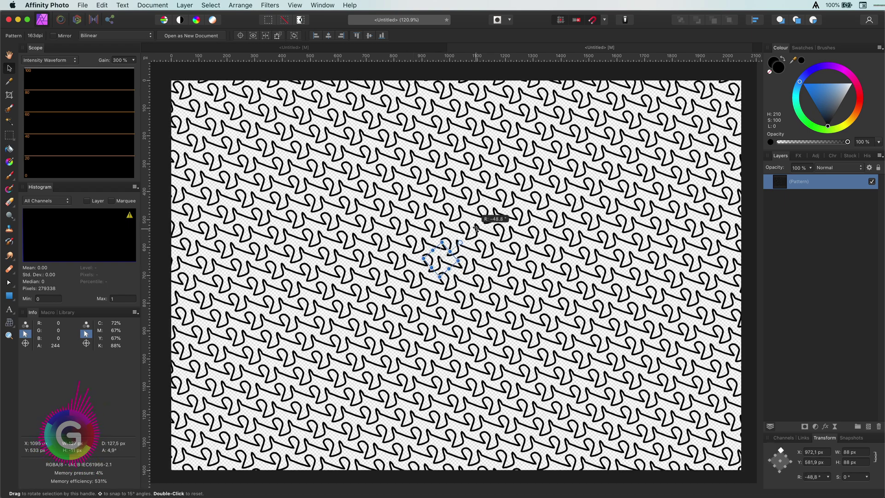
{"action": "mouse_move", "coordinate": [430, 279]}
{"action": "left_mouse_down"}
{"action": "mouse_move", "coordinate": [444, 282]}
{"action": "mouse_move", "coordinate": [432, 270]}
{"action": "left_mouse_up"}
Undo the rotation and scaling of the pattern tile
{"action": "key", "text": "super+z"}
{"action": "key", "text": "super+z"}
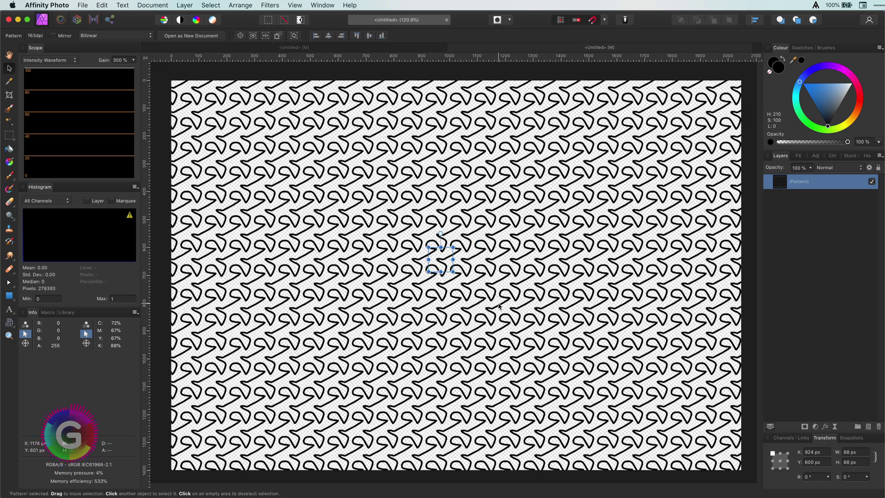
{"action": "key", "text": "super+z"}
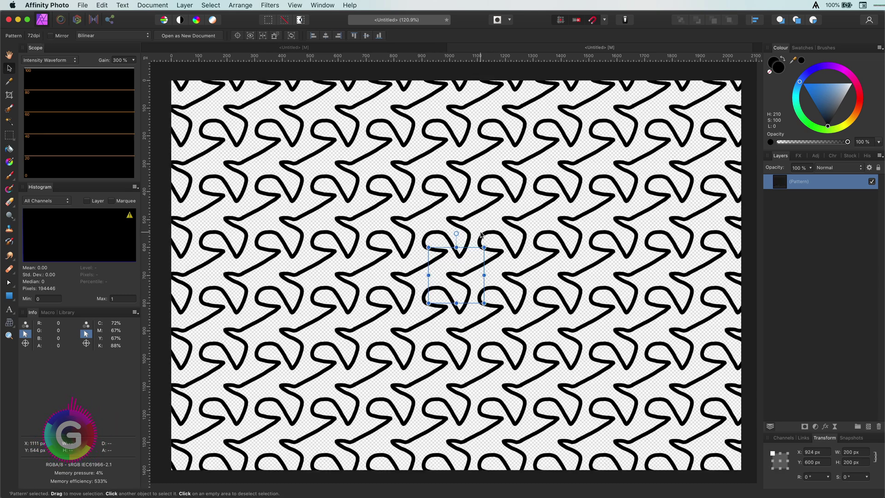
Try a live Twirl filter on the pattern with an angle of about -401° and radius of about 298 px, and delete it
{"action": "left_click", "coordinate": [835, 427]}
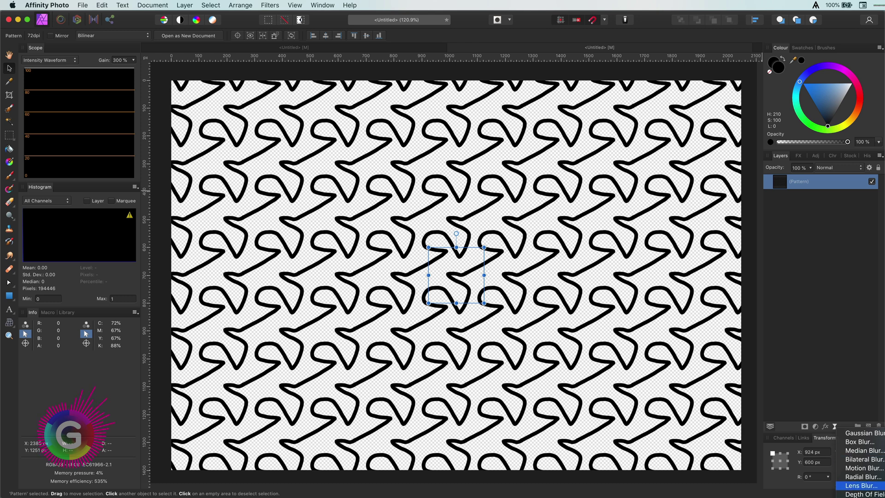
{"action": "left_click", "coordinate": [880, 471]}
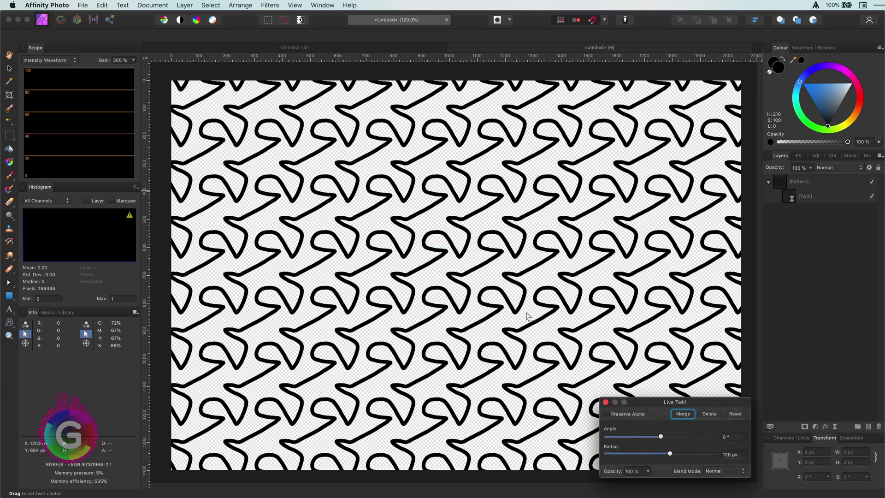
{"action": "mouse_move", "coordinate": [670, 454]}
{"action": "left_mouse_down"}
{"action": "mouse_move", "coordinate": [700, 454]}
{"action": "mouse_move", "coordinate": [626, 437]}
{"action": "mouse_move", "coordinate": [710, 455]}
{"action": "mouse_move", "coordinate": [681, 455]}
{"action": "left_mouse_up"}
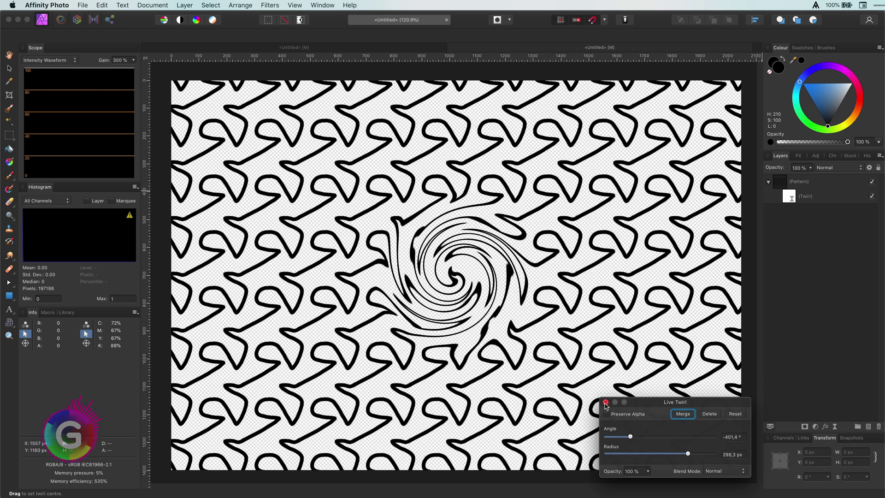
{"action": "left_click", "coordinate": [710, 414]}
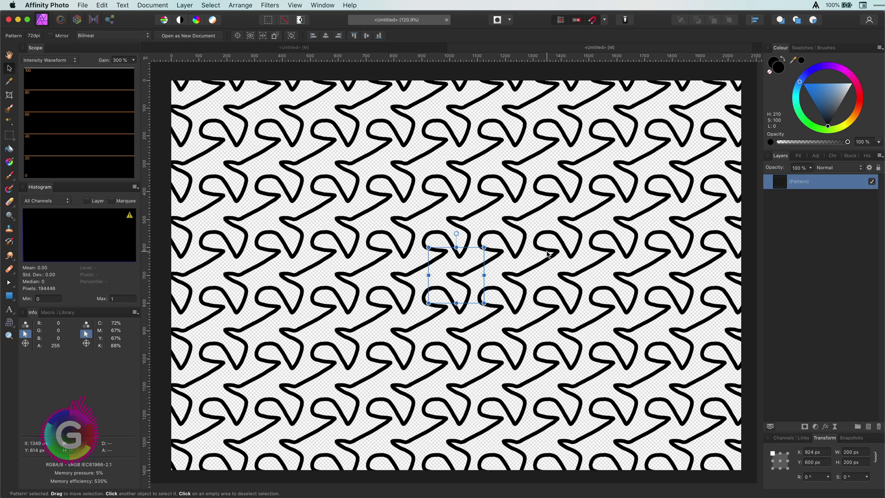
Hide the pattern layer and draw an 80 px circle with the Ellipse tool near the canvas centre
{"action": "left_click", "coordinate": [872, 182]}
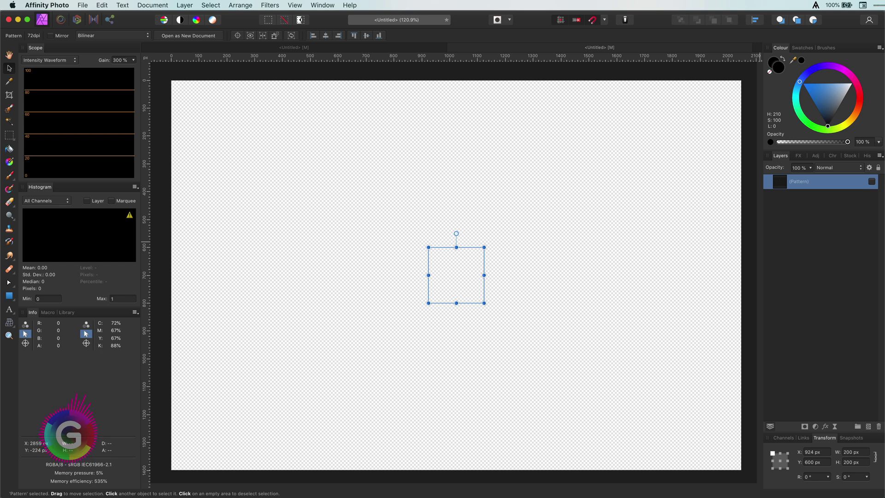
{"action": "left_click", "coordinate": [9, 296]}
{"action": "left_click", "coordinate": [11, 300]}
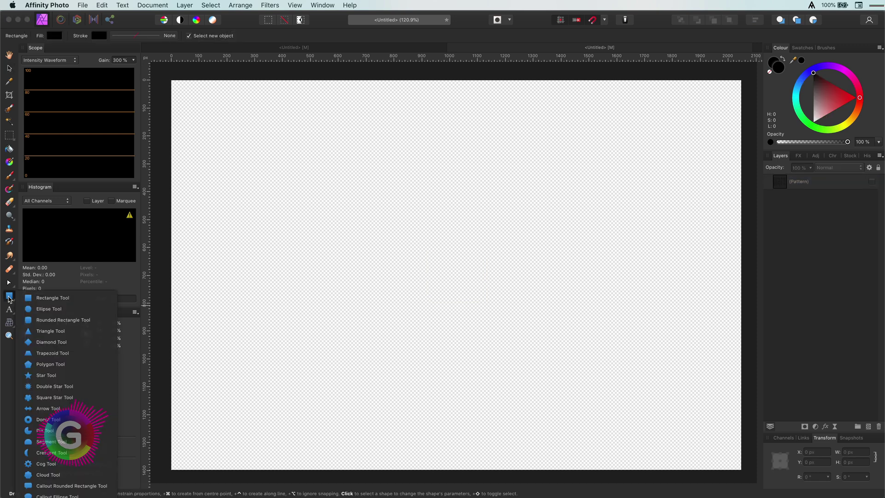
{"action": "left_click", "coordinate": [37, 308]}
{"action": "left_click_drag", "start_coordinate": [417, 242], "coordinate": [447, 265]}
{"action": "scroll", "coordinate": [419, 267], "scroll_direction": "up", "scroll_amount": 5}
{"action": "key", "text": "v"}
{"action": "left_click_drag", "start_coordinate": [452, 213], "coordinate": [483, 279]}
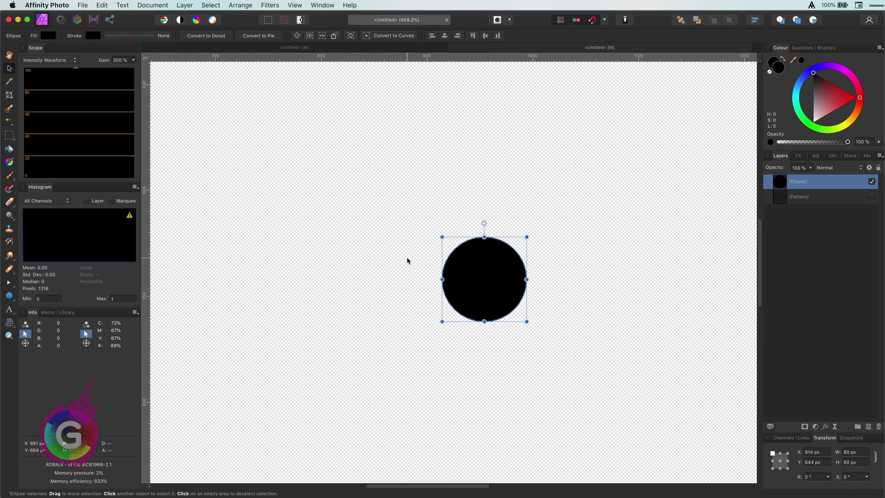
Turn the circle into a ring with no fill and a black 10 pt stroke aligned inside its edge
{"action": "left_click", "coordinate": [769, 71]}
{"action": "left_click", "coordinate": [137, 36]}
{"action": "left_click", "coordinate": [160, 63]}
{"action": "type", "text": "5"}
{"action": "left_click", "coordinate": [121, 103]}
{"action": "left_click", "coordinate": [358, 201]}
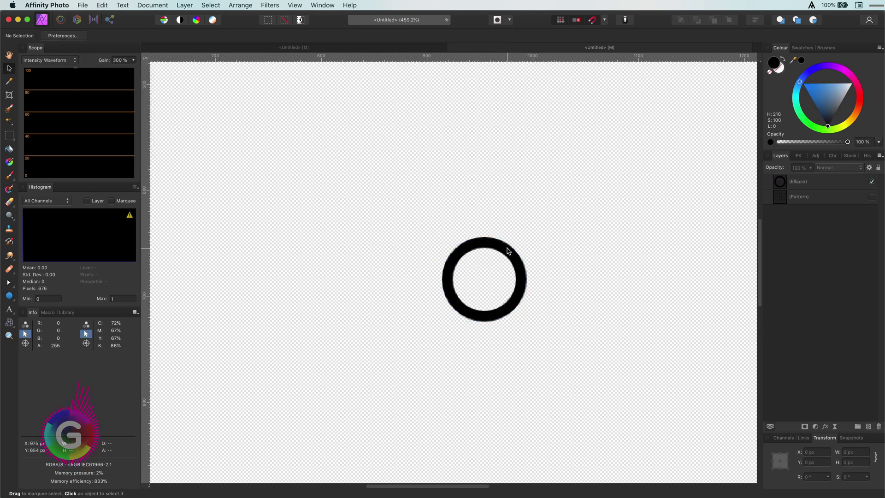
Duplicate the ring repeatedly, enlarging each copy around the previous one, to about 160 px for the third and 280 px for the sixth
{"action": "left_click", "coordinate": [507, 250]}
{"action": "key", "text": "super+j"}
{"action": "left_click_drag", "start_coordinate": [526, 237], "coordinate": [547, 215]}
{"action": "key", "text": "super+j"}
{"action": "left_click_drag", "start_coordinate": [579, 183], "coordinate": [569, 193]}
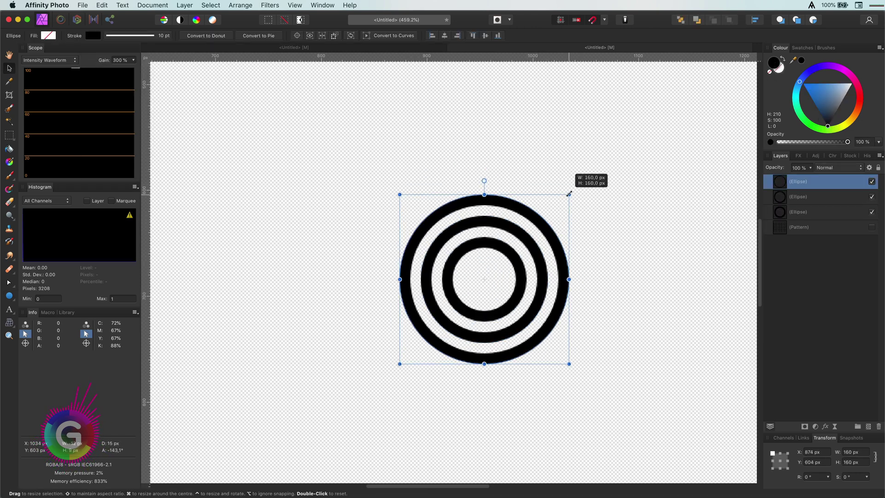
{"action": "key", "text": "super+j"}
{"action": "left_click_drag", "start_coordinate": [597, 166], "coordinate": [589, 172]}
{"action": "key", "text": "super+j"}
{"action": "left_click_drag", "start_coordinate": [614, 144], "coordinate": [627, 123]}
{"action": "key", "text": "super+j"}
{"action": "key", "text": "super+d"}
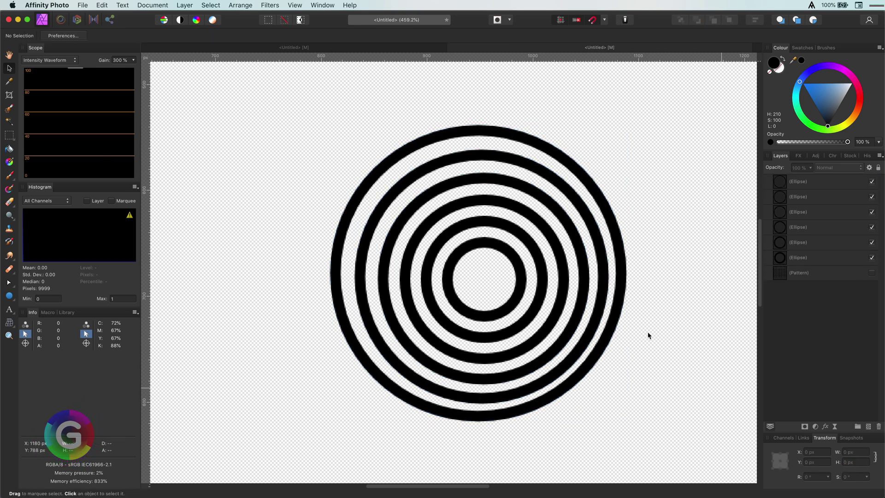
Align all six rings to a common centre, both horizontally and vertically
{"action": "key", "text": "super+a"}
{"action": "left_click", "coordinate": [754, 20]}
{"action": "left_click", "coordinate": [772, 48]}
{"action": "left_click", "coordinate": [772, 95]}
{"action": "left_click", "coordinate": [663, 204]}
Draw a 140 px square over the upper-right quadrant of the rings and swap its fill and stroke colours
{"action": "left_click", "coordinate": [10, 296]}
{"action": "left_click_drag", "start_coordinate": [483, 125], "coordinate": [632, 273]}
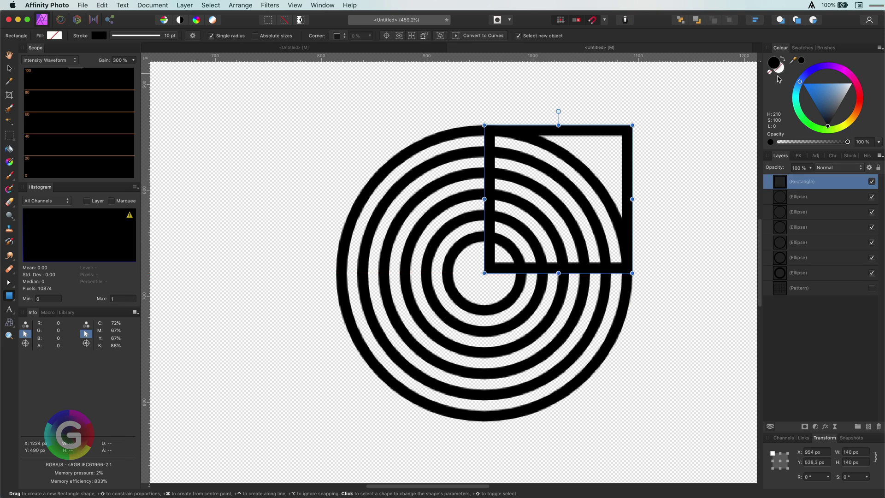
{"action": "left_click", "coordinate": [781, 59]}
Group the six rings and mask the group with the square, leaving only the upper-right quarter arcs
{"action": "left_click", "coordinate": [789, 197]}
{"action": "left_click", "coordinate": [790, 272], "text": "shift"}
{"action": "key", "text": "super+g"}
{"action": "left_click_drag", "start_coordinate": [790, 181], "coordinate": [787, 196]}
{"action": "key", "text": "v"}
{"action": "key", "text": "super+d"}
{"action": "left_click", "coordinate": [593, 180]}
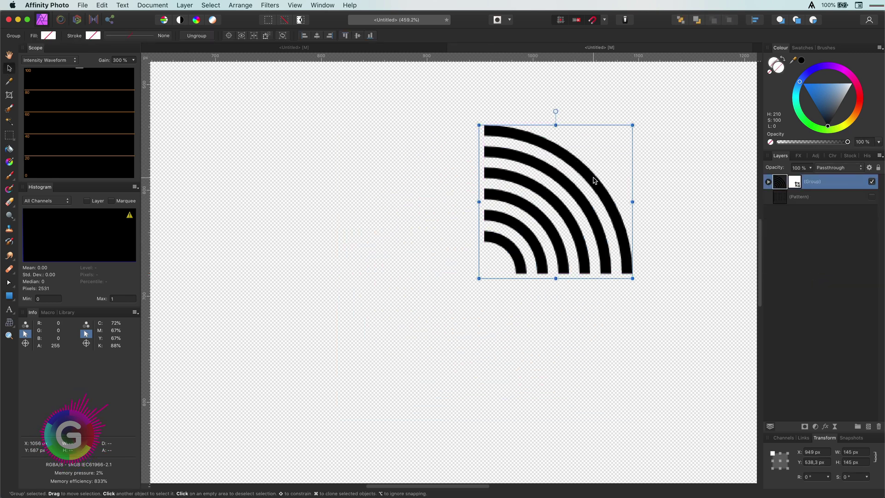
Remove the stroke from the square that masks the quarter-arc group
{"action": "left_click", "coordinate": [767, 181]}
{"action": "left_click", "coordinate": [812, 196]}
{"action": "key", "text": "a"}
{"action": "left_click", "coordinate": [130, 35]}
{"action": "key", "text": "super+d"}
{"action": "key", "text": "v"}
{"action": "left_click", "coordinate": [812, 182]}
{"action": "left_click", "coordinate": [768, 181]}
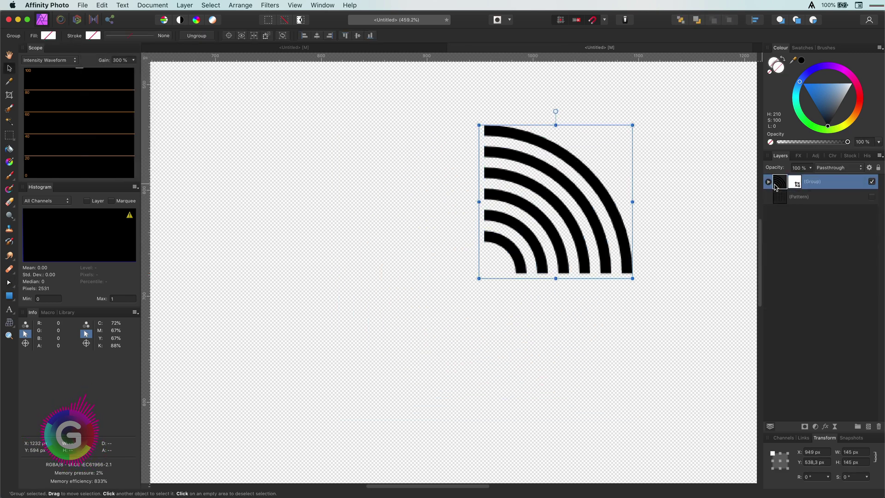
{"action": "left_click", "coordinate": [767, 181]}
{"action": "left_click", "coordinate": [768, 182]}
Duplicate the quarter-arc group, rotate the copy by 90° and place it beside the original to form half rings
{"action": "key", "text": "super+j"}
{"action": "left_click_drag", "start_coordinate": [556, 111], "coordinate": [470, 201]}
{"action": "left_click_drag", "start_coordinate": [617, 182], "coordinate": [470, 181]}
{"action": "key", "text": "super+d"}
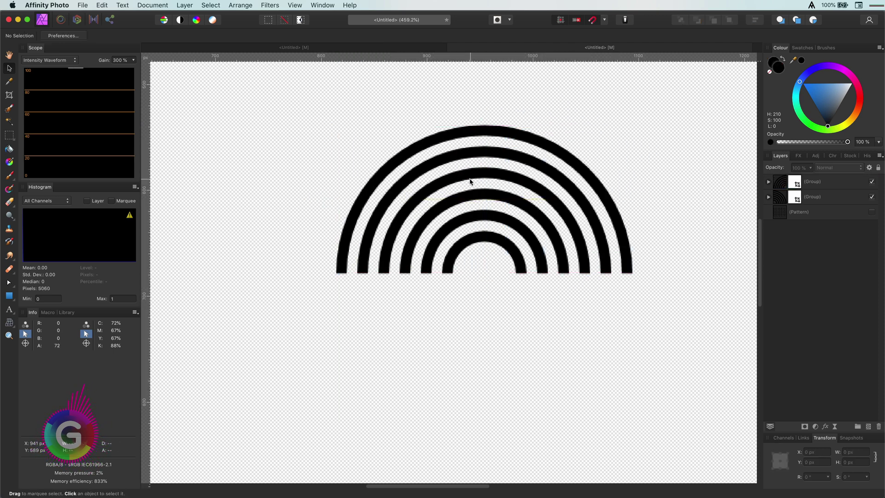
Duplicate quarter-arc groups three more times, rotating and placing the copies below and beside the half rings to extend the curved bands until they cross
{"action": "left_click", "coordinate": [470, 181]}
{"action": "key", "text": "super+j"}
{"action": "left_click_drag", "start_coordinate": [322, 199], "coordinate": [415, 387]}
{"action": "left_click", "coordinate": [559, 239]}
{"action": "key", "text": "super+j"}
{"action": "left_click_drag", "start_coordinate": [559, 239], "coordinate": [553, 395]}
{"action": "left_click", "coordinate": [420, 316]}
{"action": "key", "text": "super+j"}
{"action": "left_click_drag", "start_coordinate": [408, 345], "coordinate": [587, 349]}
Set the selected lower quarter-arc group's Y position to 818 px
{"action": "scroll", "coordinate": [459, 330], "scroll_direction": "up", "scroll_amount": 5}
{"action": "left_click", "coordinate": [814, 462]}
{"action": "key", "text": "super+z"}
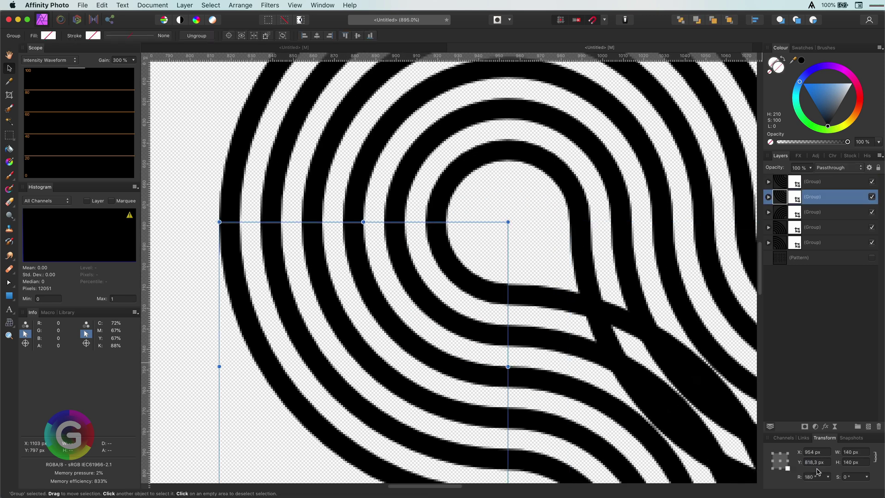
{"action": "left_click", "coordinate": [816, 462]}
{"action": "type", "text": "818"}
{"action": "key", "text": "Return"}
{"action": "key", "text": "Escape"}
Add a mask to the arc group under the crossing and paint black over the overlap so the other band passes on top
{"action": "scroll", "coordinate": [547, 295], "scroll_direction": "down", "scroll_amount": 4}
{"action": "left_click", "coordinate": [547, 352]}
{"action": "scroll", "coordinate": [547, 346], "scroll_direction": "up", "scroll_amount": 4}
{"action": "scroll", "coordinate": [618, 305], "scroll_direction": "down", "scroll_amount": 3}
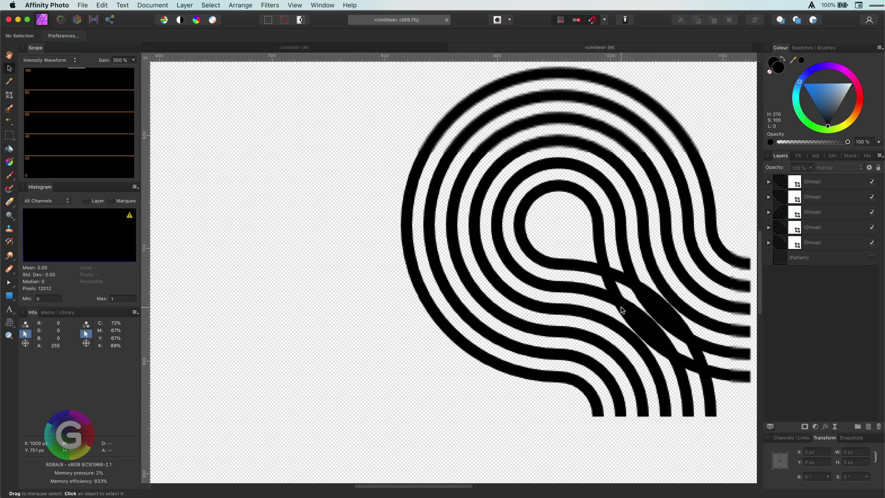
{"action": "scroll", "coordinate": [608, 310], "scroll_direction": "right", "scroll_amount": 5}
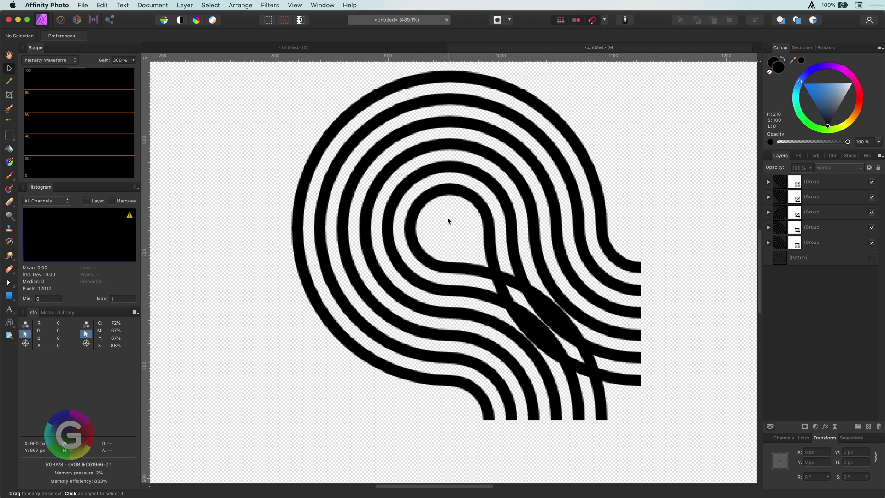
{"action": "left_click", "coordinate": [557, 340]}
{"action": "left_click", "coordinate": [804, 426]}
{"action": "key", "text": "b"}
{"action": "left_click_drag", "start_coordinate": [588, 344], "coordinate": [550, 333]}
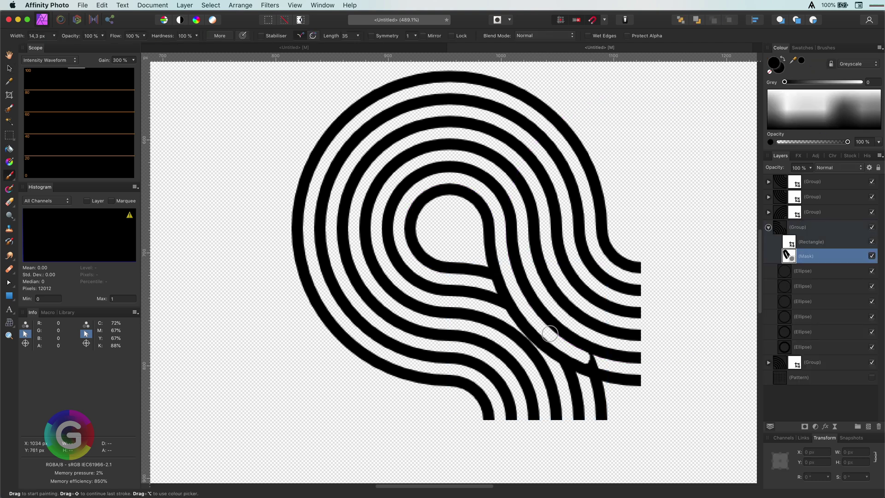
Group all the arc pieces and clip the group with a square of about 170 px over its lower-right part
{"action": "key", "text": "v"}
{"action": "key", "text": "super+a"}
{"action": "key", "text": "super+g"}
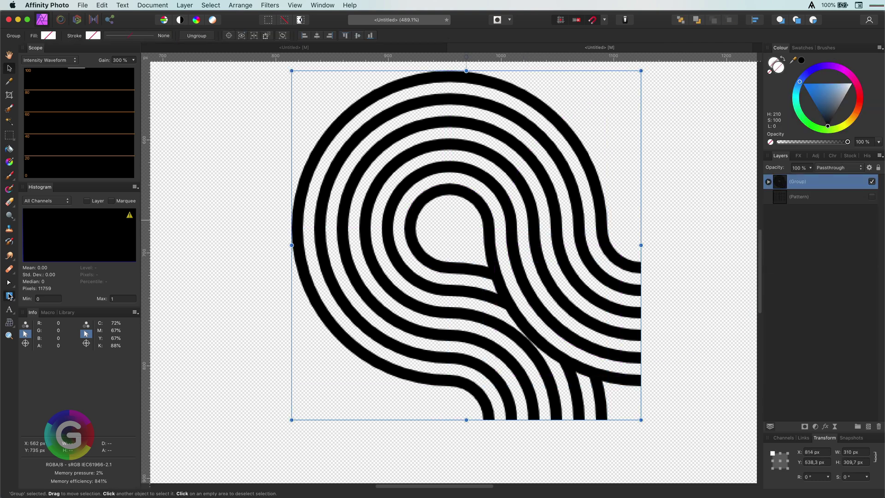
{"action": "left_click", "coordinate": [10, 296]}
{"action": "left_click_drag", "start_coordinate": [450, 228], "coordinate": [633, 418]}
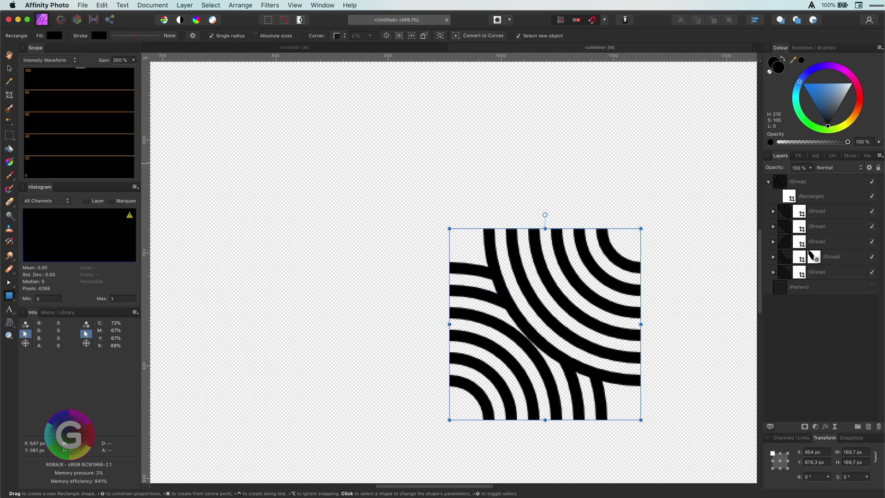
Set the clipping square's Y position to 678 px and its width and height to 170 px
{"action": "scroll", "coordinate": [480, 388], "scroll_direction": "up", "scroll_amount": 5}
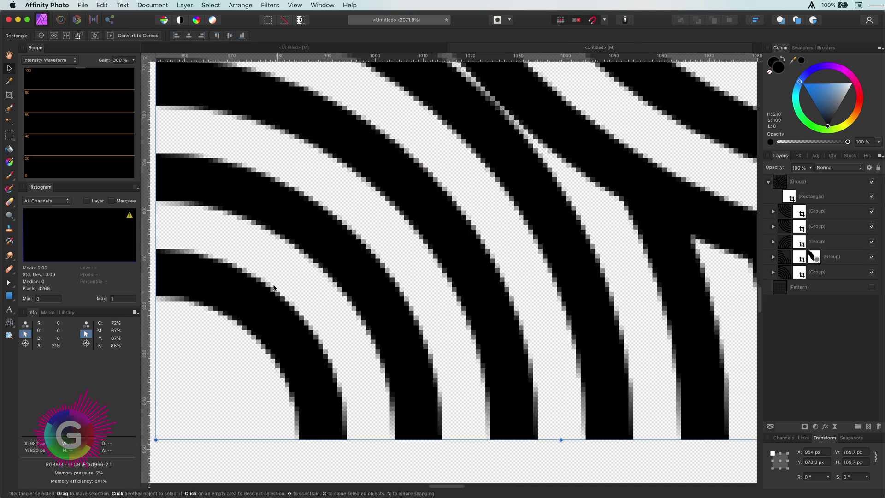
{"action": "scroll", "coordinate": [273, 288], "scroll_direction": "down", "scroll_amount": 2}
{"action": "left_click", "coordinate": [817, 463]}
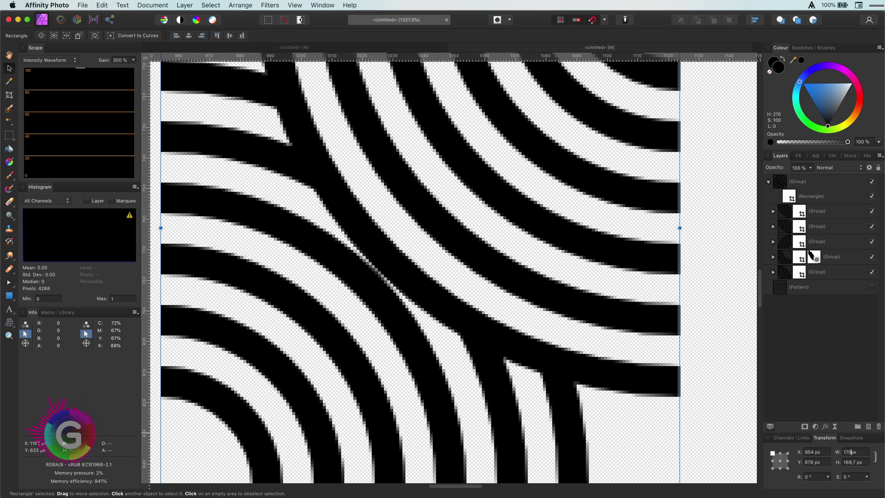
{"action": "key", "text": "Return"}
{"action": "scroll", "coordinate": [399, 329], "scroll_direction": "down", "scroll_amount": 3}
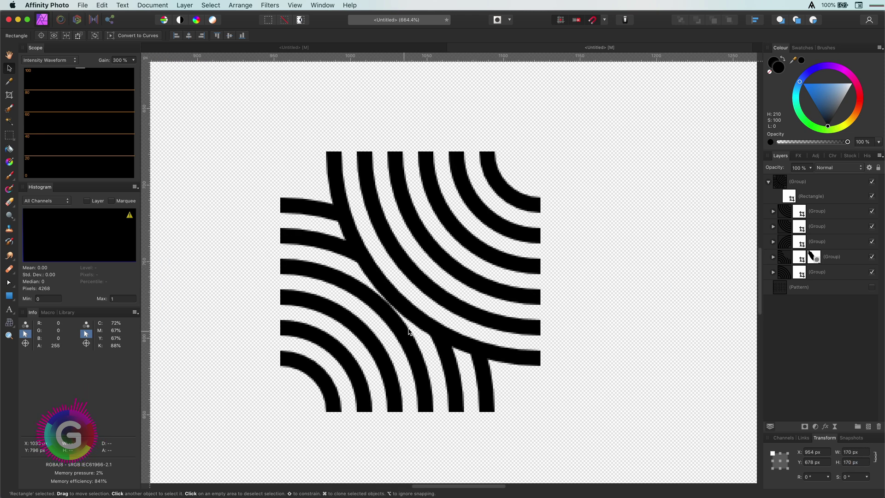
Examine the tile's band crossings and clipped edges up close, and deselect it to judge the whole tile
{"action": "left_click_drag", "start_coordinate": [409, 332], "coordinate": [428, 342]}
{"action": "scroll", "coordinate": [354, 166], "scroll_direction": "up", "scroll_amount": 6}
{"action": "left_click_drag", "start_coordinate": [392, 266], "coordinate": [597, 154]}
{"action": "left_click_drag", "start_coordinate": [636, 359], "coordinate": [463, 209]}
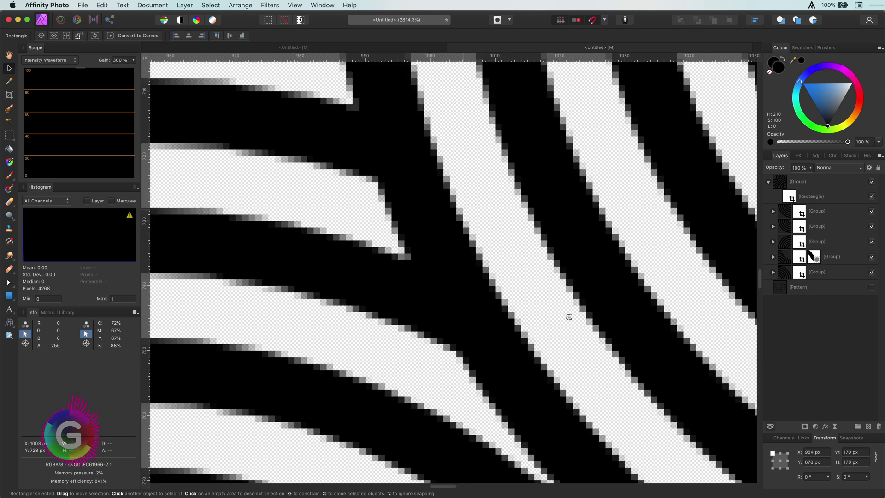
{"action": "scroll", "coordinate": [569, 317], "scroll_direction": "down", "scroll_amount": 5}
{"action": "scroll", "coordinate": [349, 239], "scroll_direction": "down", "scroll_amount": 1}
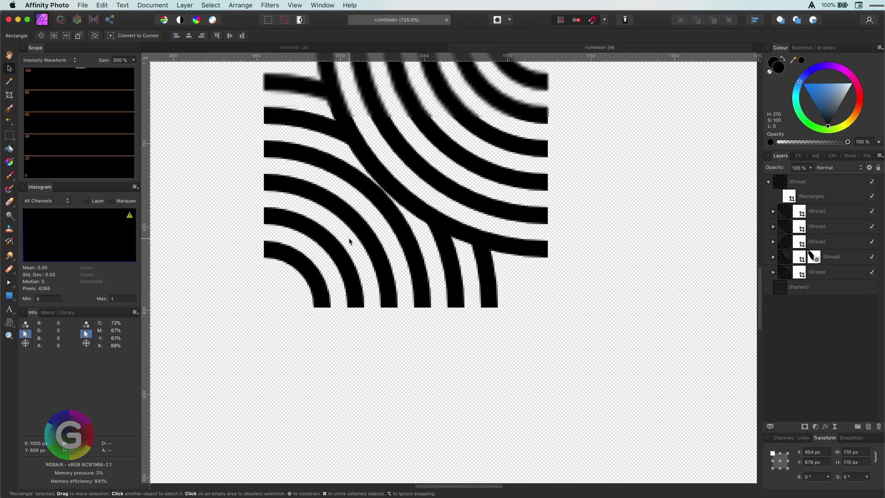
{"action": "key", "text": "super+0"}
{"action": "left_click", "coordinate": [459, 225]}
{"action": "scroll", "coordinate": [445, 271], "scroll_direction": "up", "scroll_amount": 4}
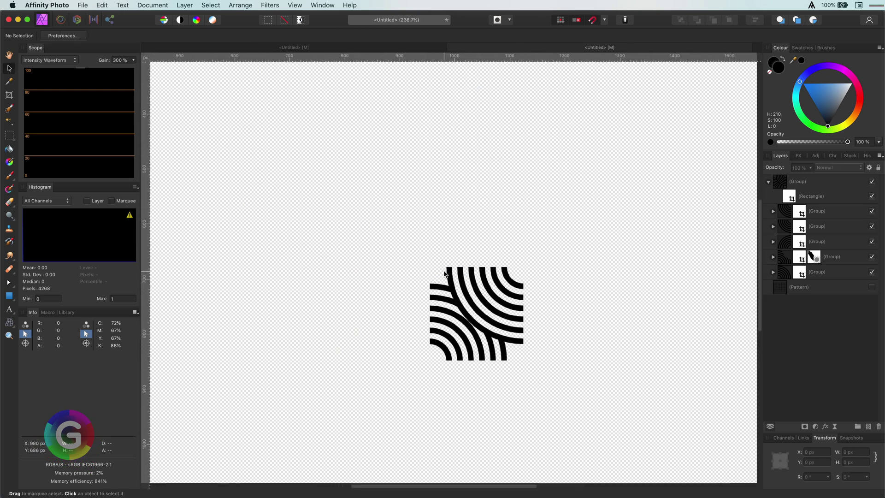
{"action": "scroll", "coordinate": [557, 364], "scroll_direction": "down", "scroll_amount": 2}
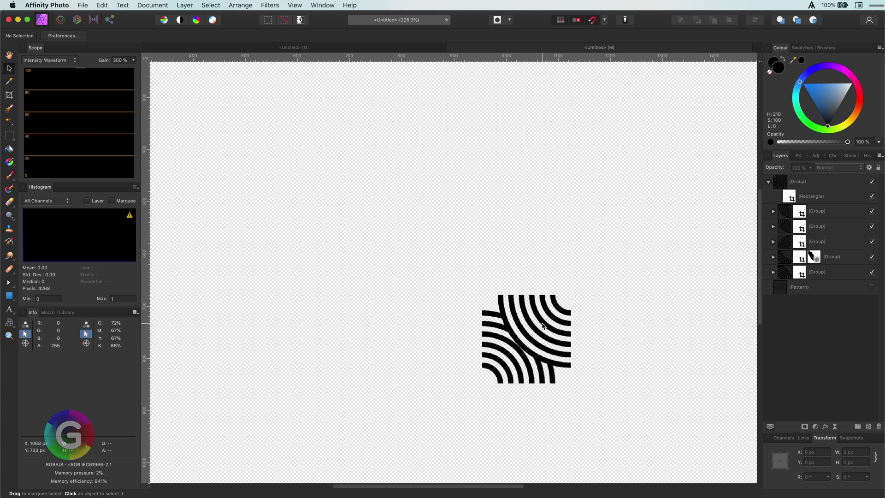
Duplicate the clipped tile group and apply Rasterise & Trim to the upper copy
{"action": "left_click", "coordinate": [778, 184]}
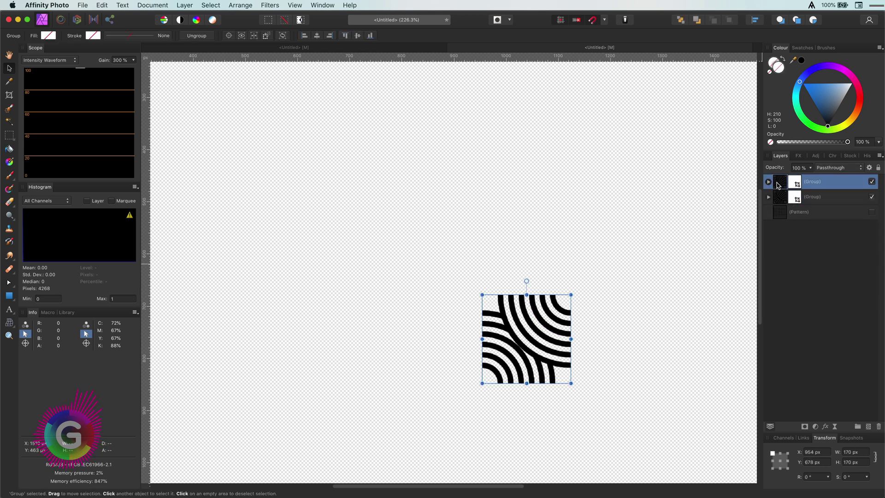
{"action": "right_click", "coordinate": [778, 184]}
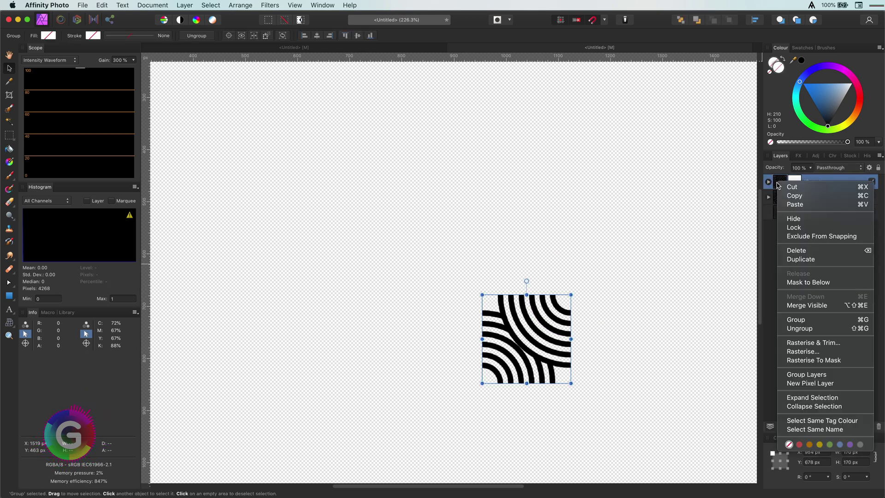
{"action": "left_click", "coordinate": [813, 342]}
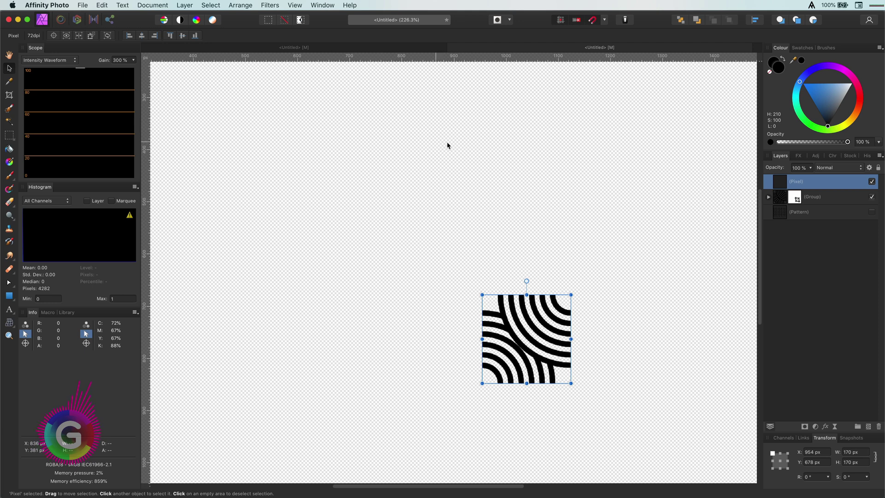
Create a pattern layer from the rasterised arc tile and hide the original tile group
{"action": "left_click", "coordinate": [185, 5]}
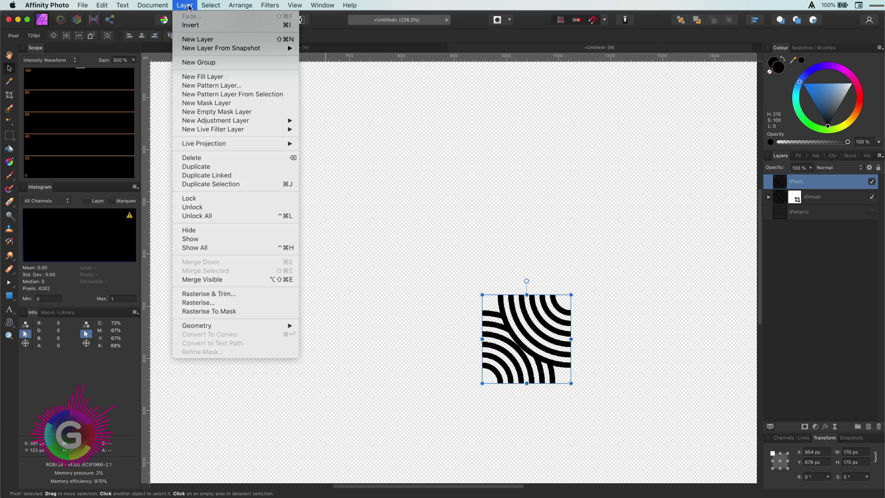
{"action": "left_click", "coordinate": [212, 94]}
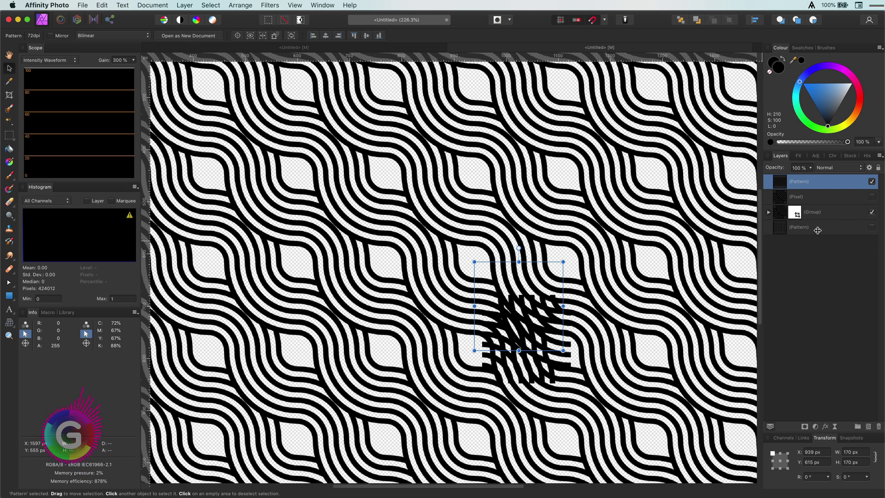
{"action": "left_click", "coordinate": [871, 212]}
Scale the arc pattern's tile down to about 135 px and rotate it to about 72.5°
{"action": "scroll", "coordinate": [659, 324], "scroll_direction": "down", "scroll_amount": 5}
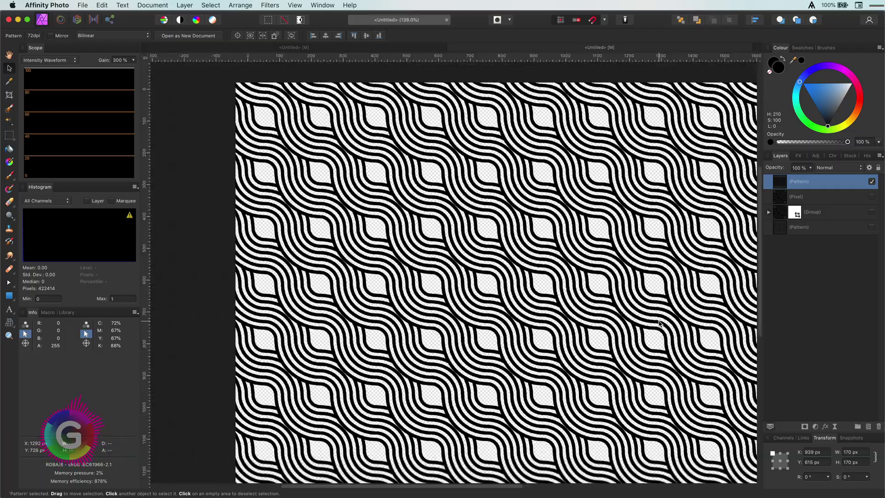
{"action": "scroll", "coordinate": [566, 296], "scroll_direction": "down", "scroll_amount": 3}
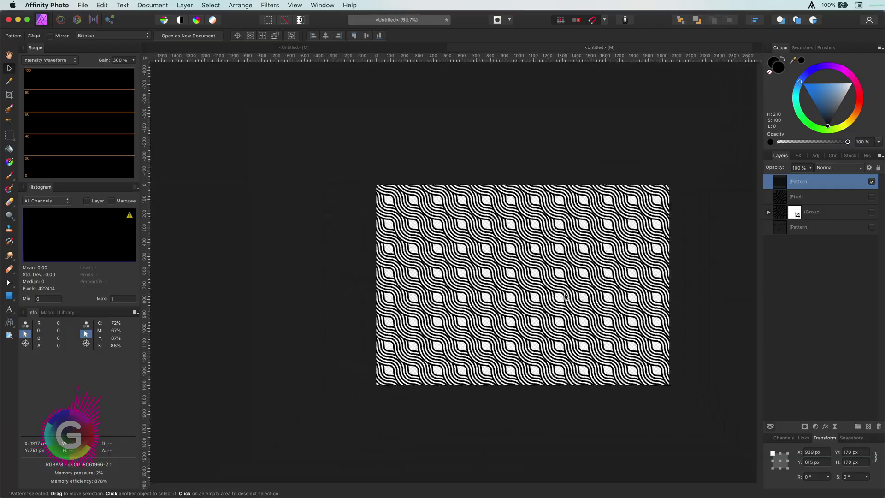
{"action": "scroll", "coordinate": [566, 296], "scroll_direction": "up", "scroll_amount": 6}
{"action": "scroll", "coordinate": [566, 296], "scroll_direction": "up", "scroll_amount": 2}
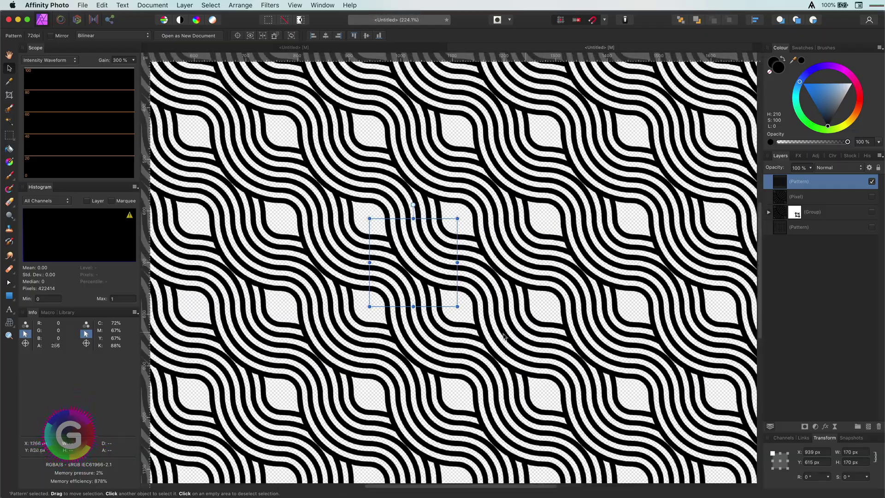
{"action": "left_click_drag", "start_coordinate": [455, 305], "coordinate": [418, 307]}
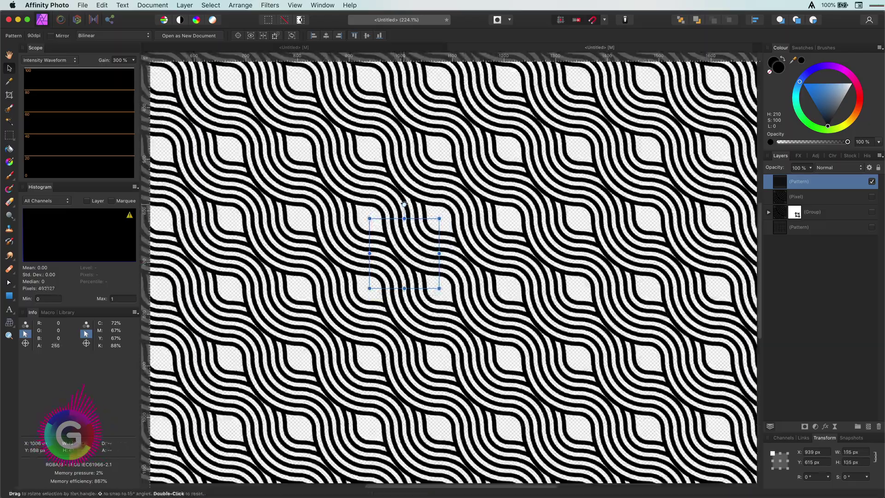
{"action": "left_click_drag", "start_coordinate": [404, 204], "coordinate": [357, 238]}
{"action": "scroll", "coordinate": [494, 288], "scroll_direction": "down", "scroll_amount": 4}
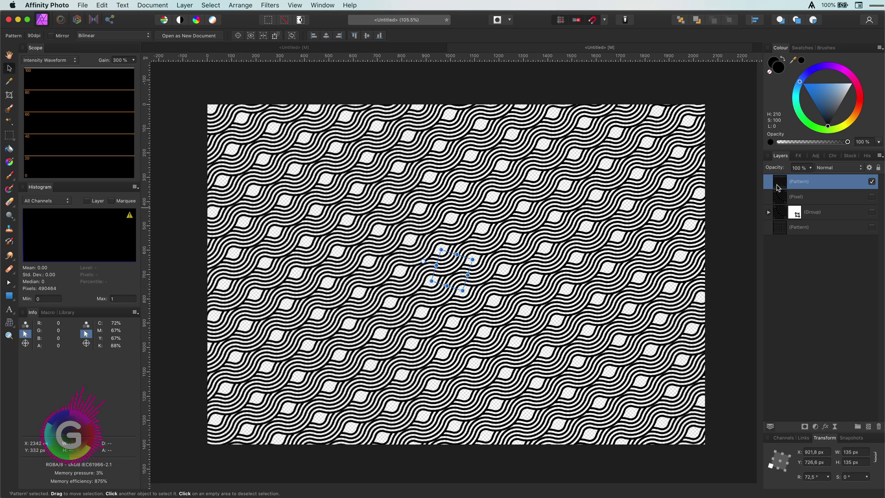
Hide the arc pattern layer and search the Unsplash stock photos for "flowers"
{"action": "left_click", "coordinate": [871, 182]}
{"action": "left_click", "coordinate": [850, 155]}
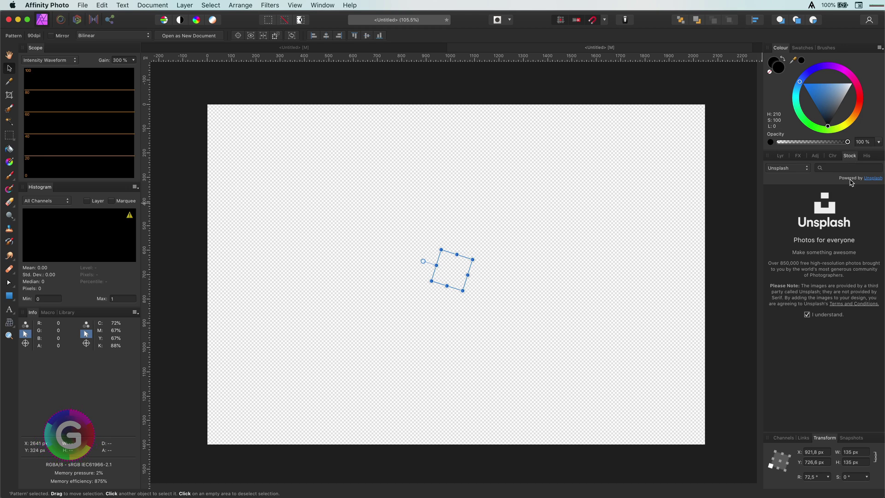
{"action": "type", "text": "flowersa"}
{"action": "key", "text": "Return"}
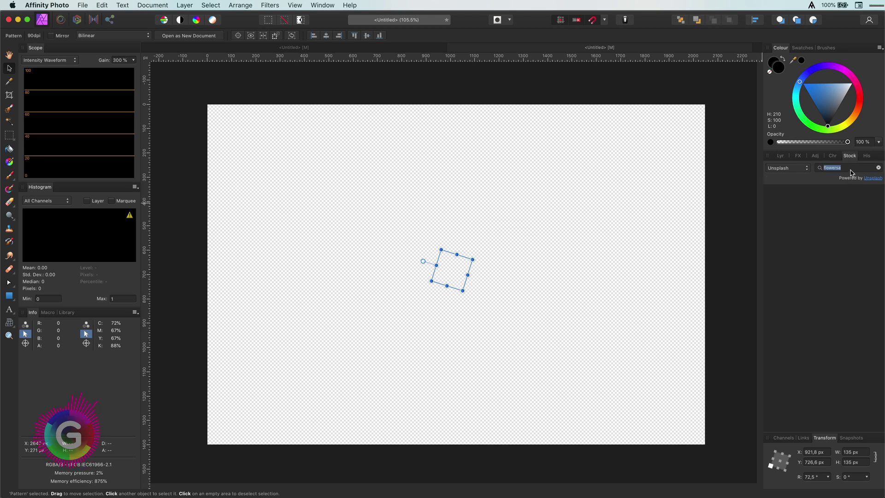
{"action": "key", "text": "BackSpace"}
{"action": "key", "text": "Return"}
{"action": "scroll", "coordinate": [479, 268], "scroll_direction": "down", "scroll_amount": 5}
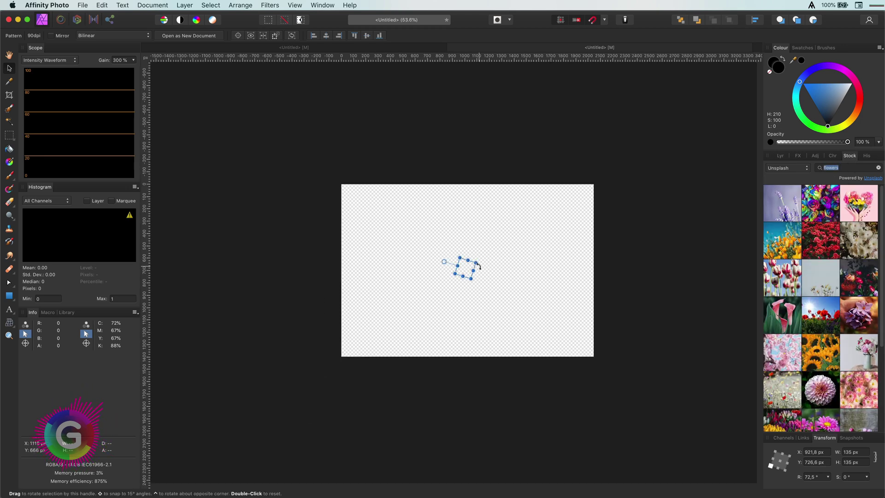
Place the pink-and-white dahlia stock photo over the whole canvas at about 2075 px square
{"action": "left_click_drag", "start_coordinate": [820, 389], "coordinate": [480, 324]}
{"action": "scroll", "coordinate": [466, 318], "scroll_direction": "up", "scroll_amount": 5}
{"action": "left_click", "coordinate": [780, 155]}
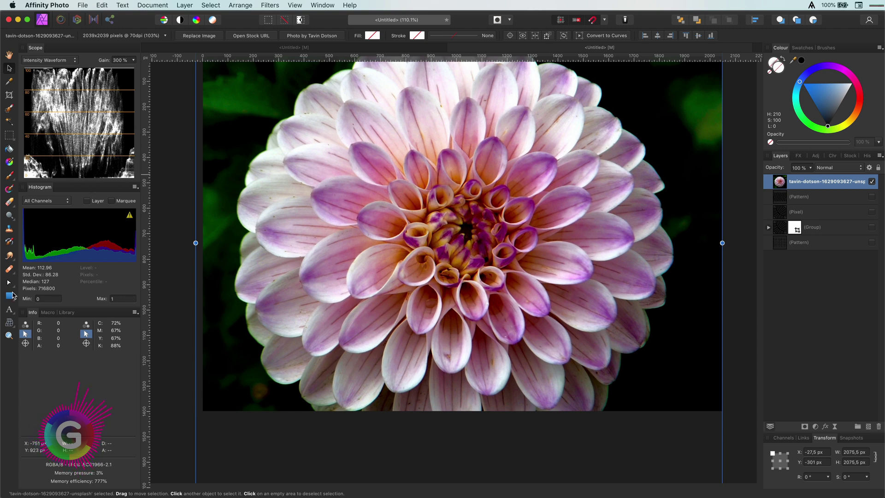
Marquee-select a square of about 376 px extending down and right from the flower's centre, and try creating a pattern layer from it
{"action": "left_click", "coordinate": [9, 135]}
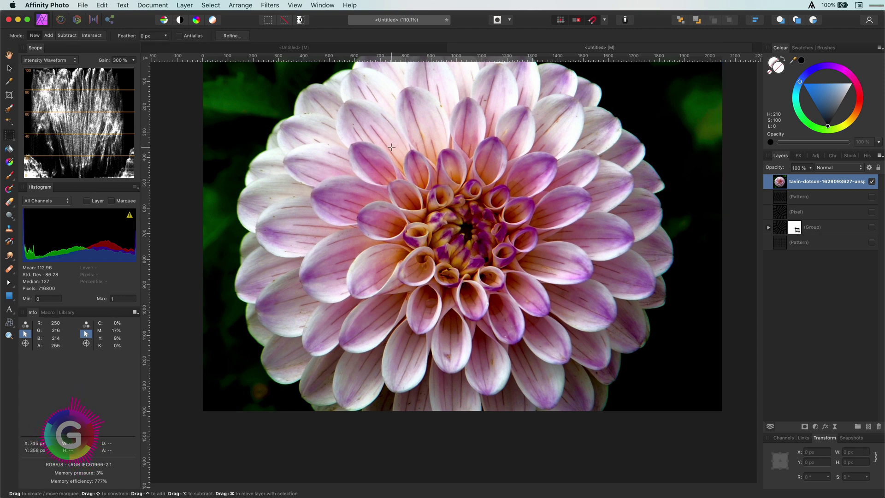
{"action": "left_click_drag", "start_coordinate": [466, 232], "coordinate": [559, 329]}
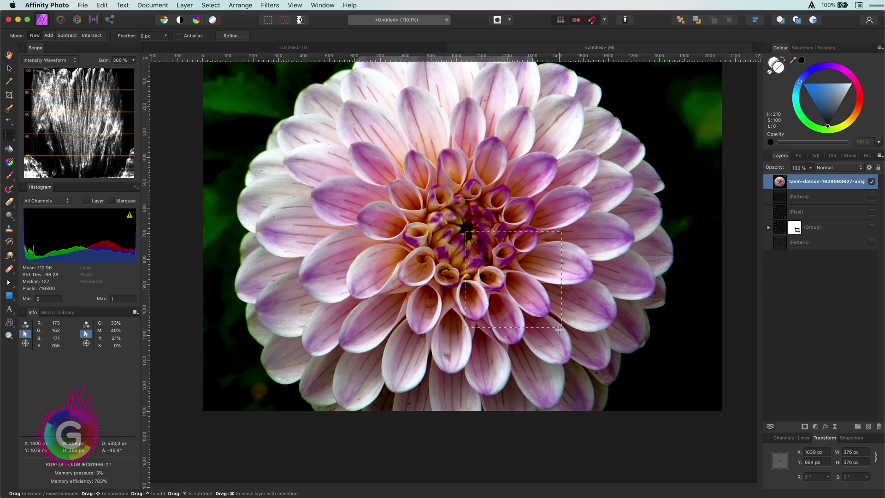
{"action": "left_click", "coordinate": [185, 5]}
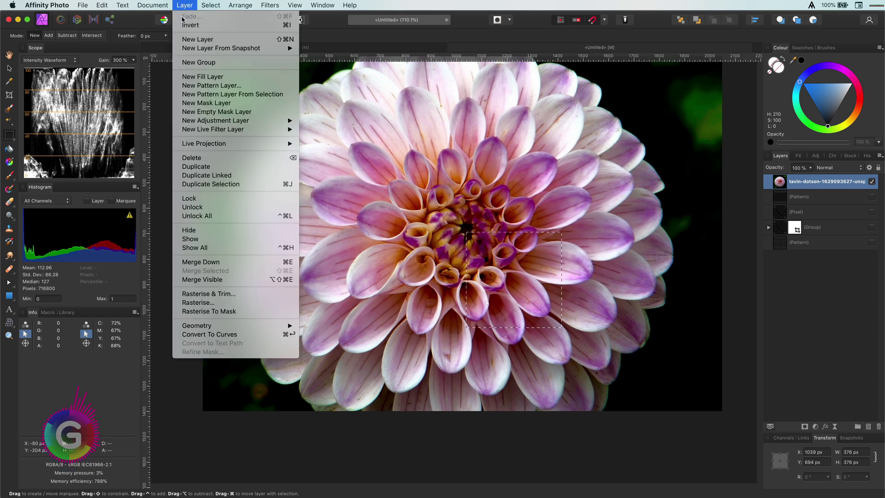
{"action": "left_click", "coordinate": [203, 94]}
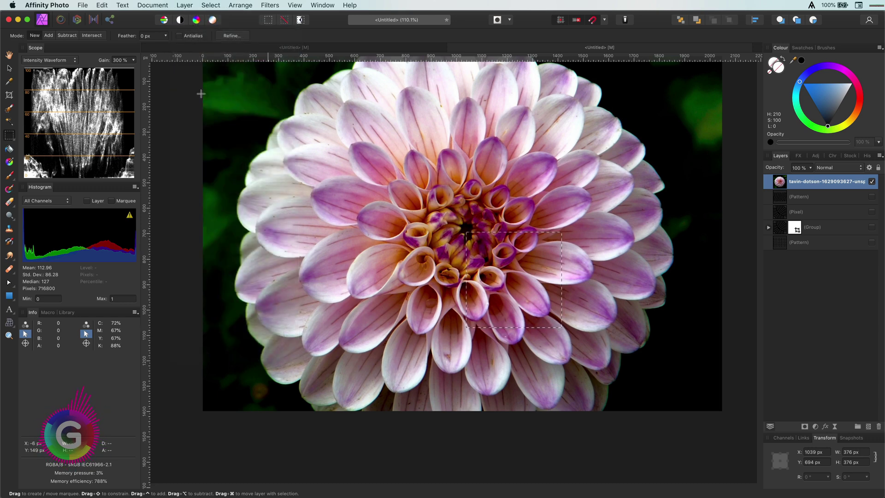
Rasterise the flower photo layer and create a pattern layer from the selected square
{"action": "right_click", "coordinate": [781, 181]}
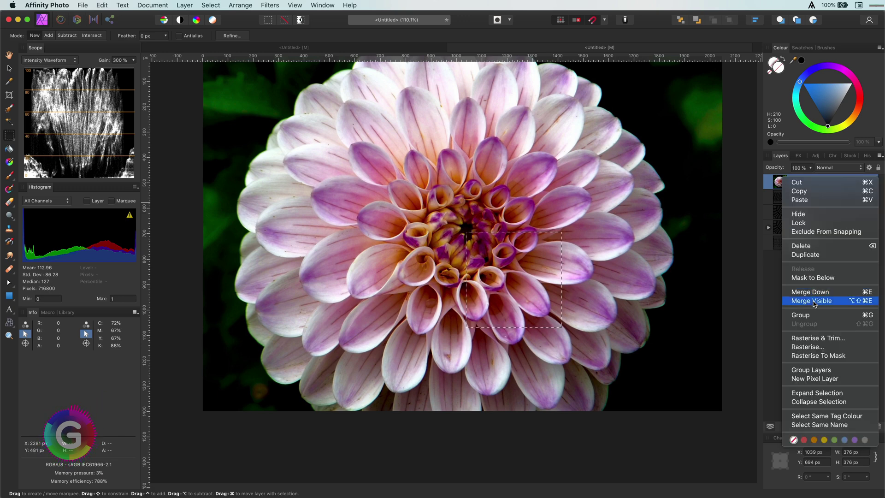
{"action": "left_click", "coordinate": [828, 349]}
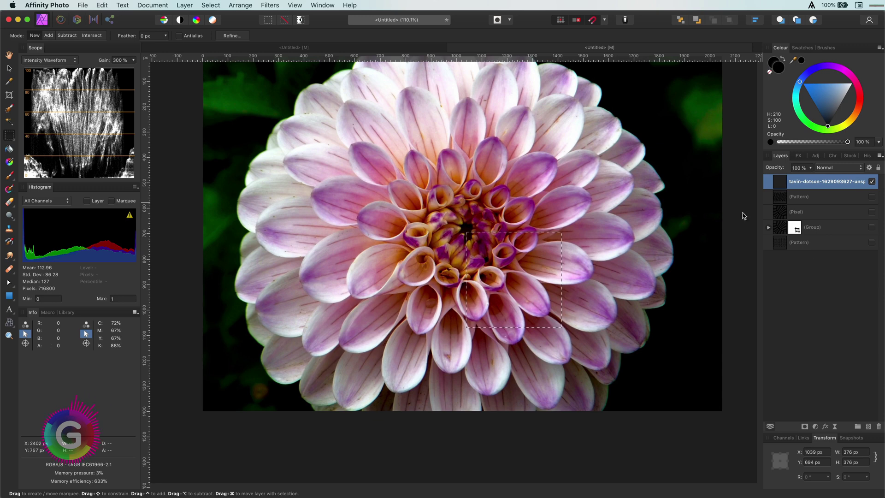
{"action": "left_click", "coordinate": [186, 5]}
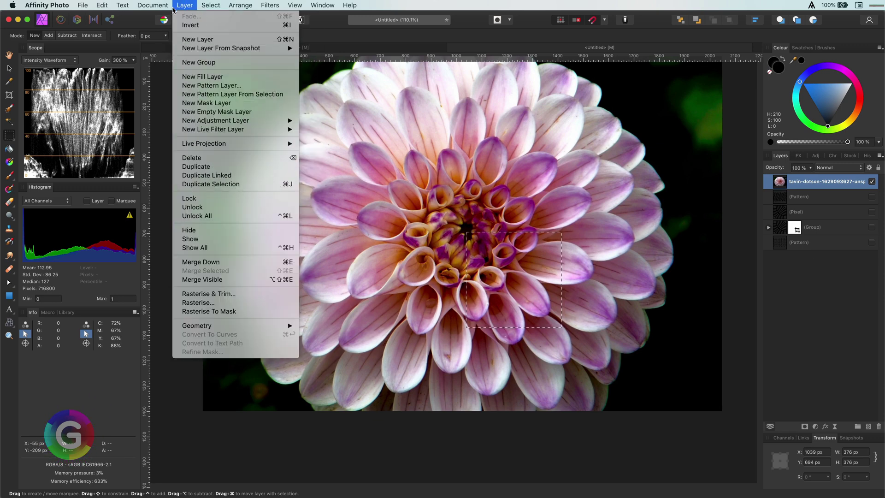
{"action": "left_click", "coordinate": [199, 94]}
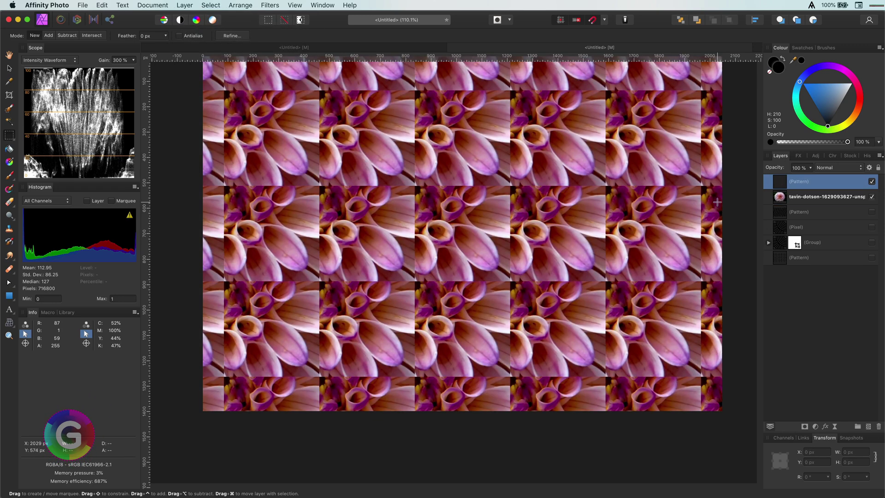
Turn on mirroring for the flower pattern layer and enlarge its tile from the lower-right corner
{"action": "scroll", "coordinate": [523, 229], "scroll_direction": "up", "scroll_amount": 3}
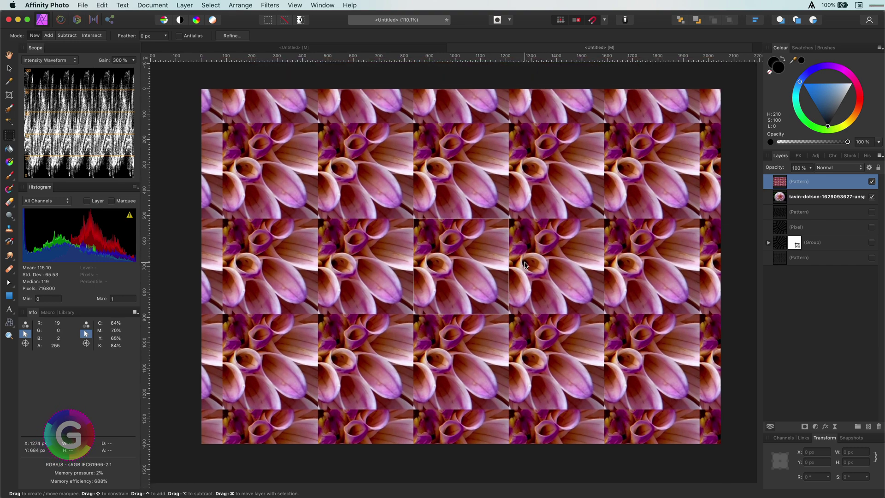
{"action": "scroll", "coordinate": [446, 263], "scroll_direction": "up", "scroll_amount": 6}
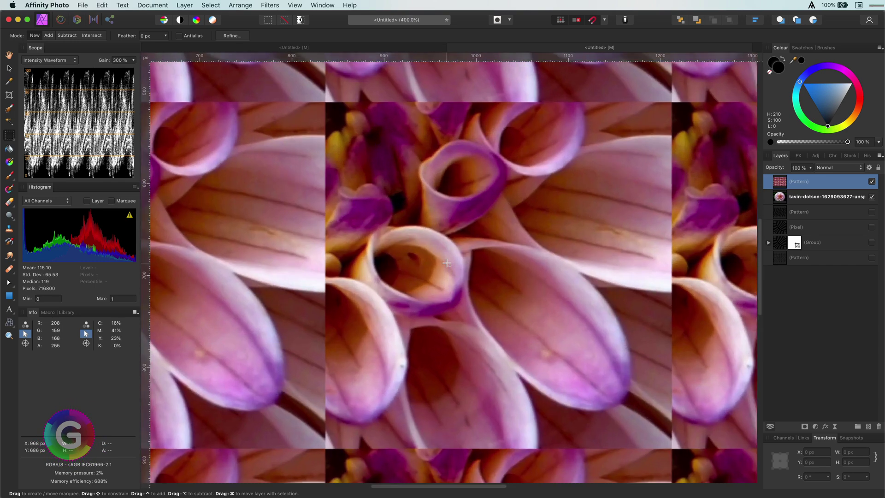
{"action": "key", "text": "super+0"}
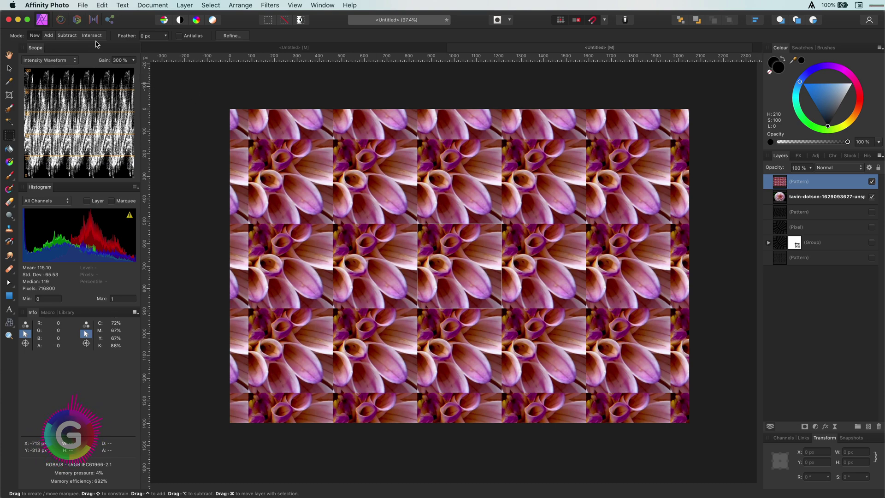
{"action": "key", "text": "v"}
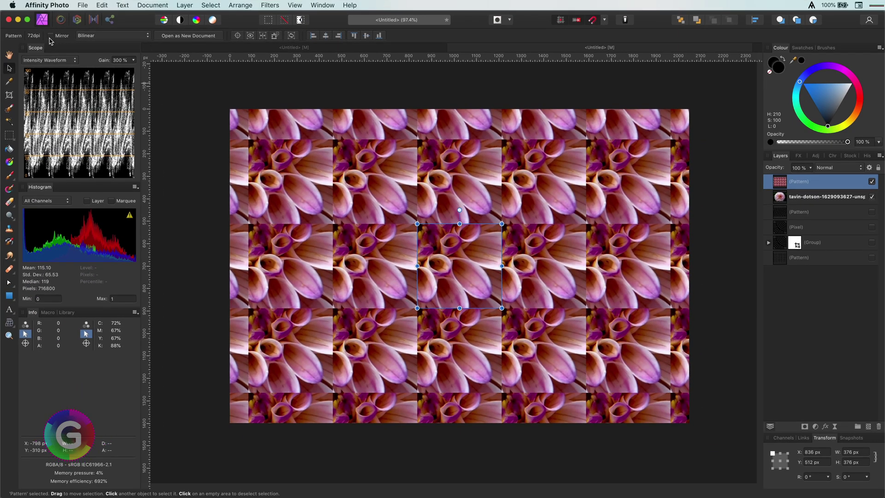
{"action": "left_click", "coordinate": [50, 36]}
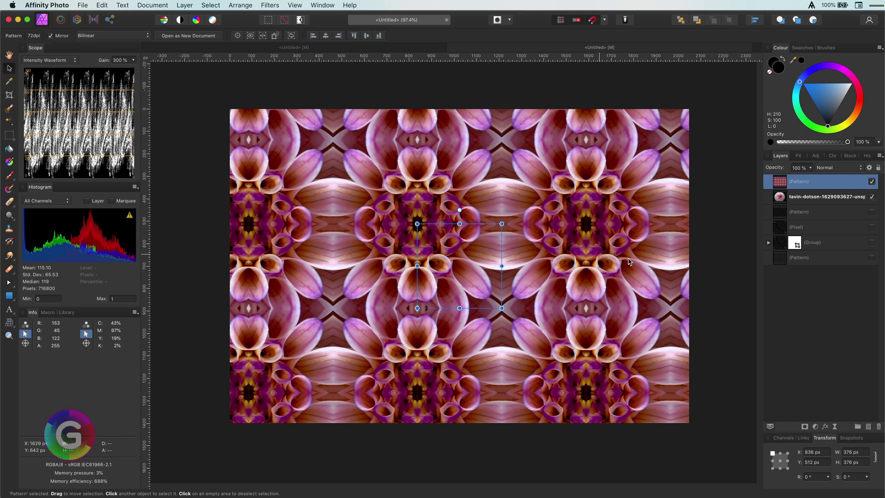
{"action": "left_click_drag", "start_coordinate": [501, 308], "coordinate": [540, 339]}
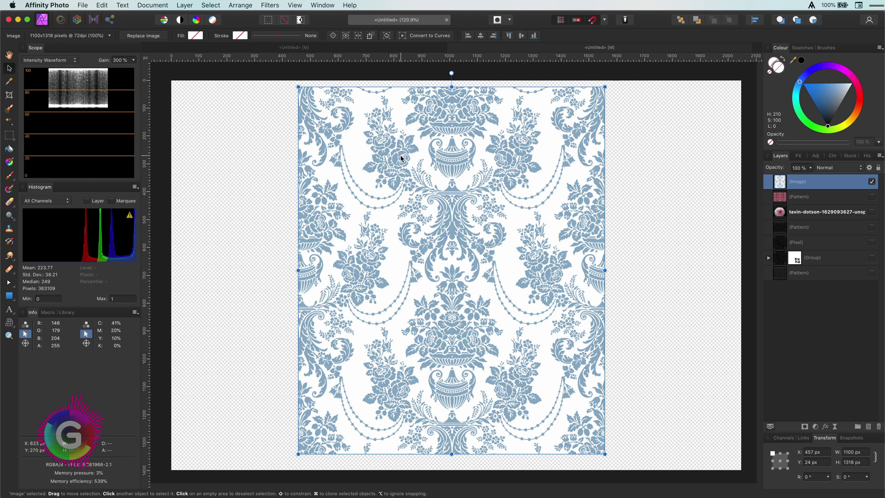
Rasterise the damask image at about X 474, Y 41 px and create a pattern layer from it
{"action": "left_click_drag", "start_coordinate": [400, 154], "coordinate": [408, 162]}
{"action": "left_click", "coordinate": [240, 5]}
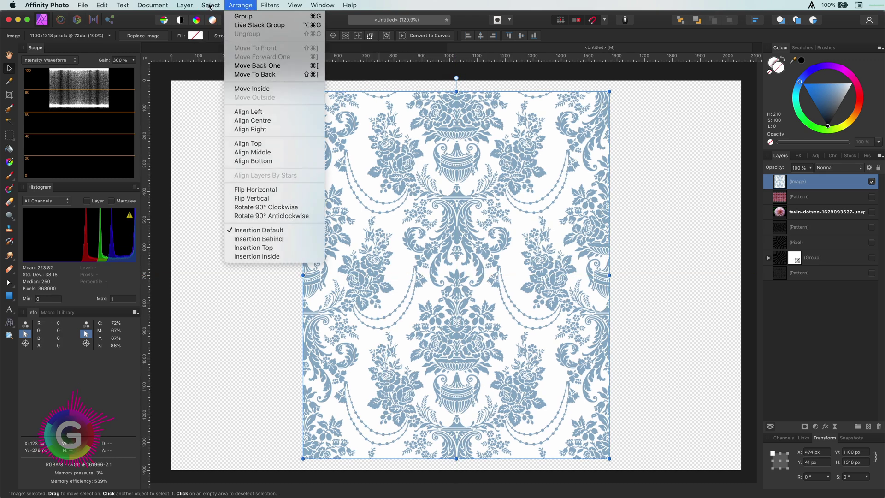
{"action": "left_click", "coordinate": [453, 142]}
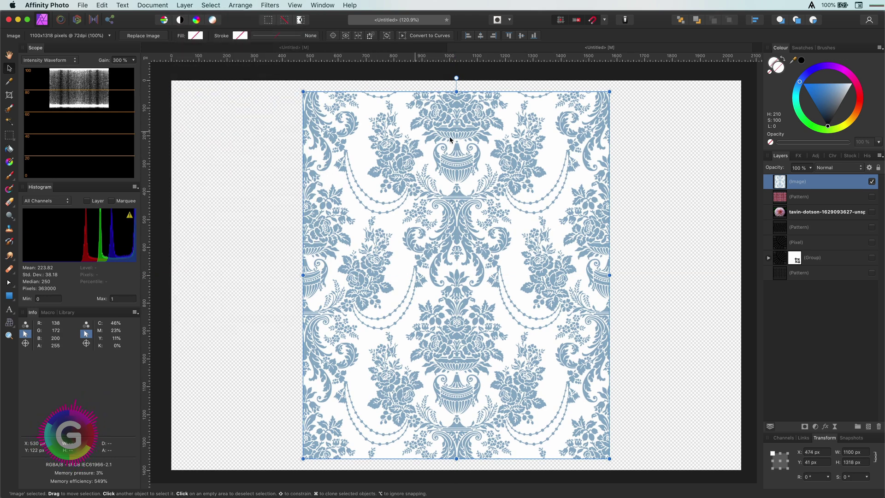
{"action": "right_click", "coordinate": [780, 187]}
{"action": "left_click", "coordinate": [811, 341]}
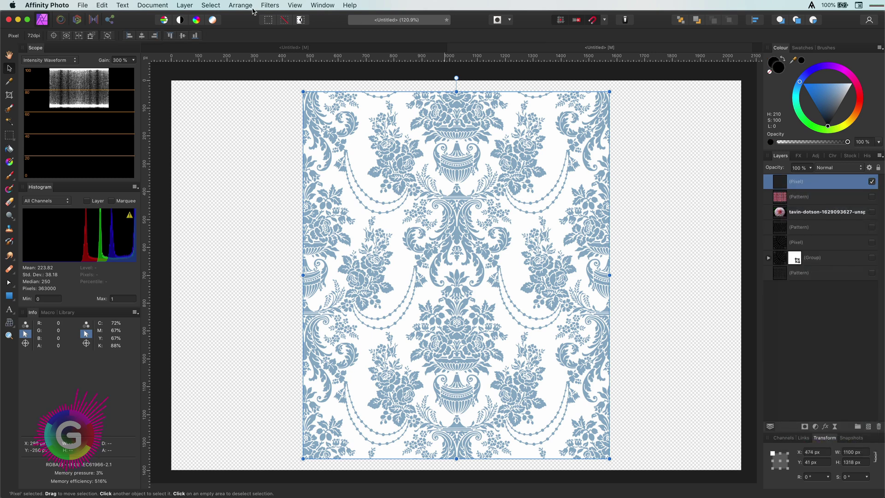
{"action": "left_click", "coordinate": [252, 7]}
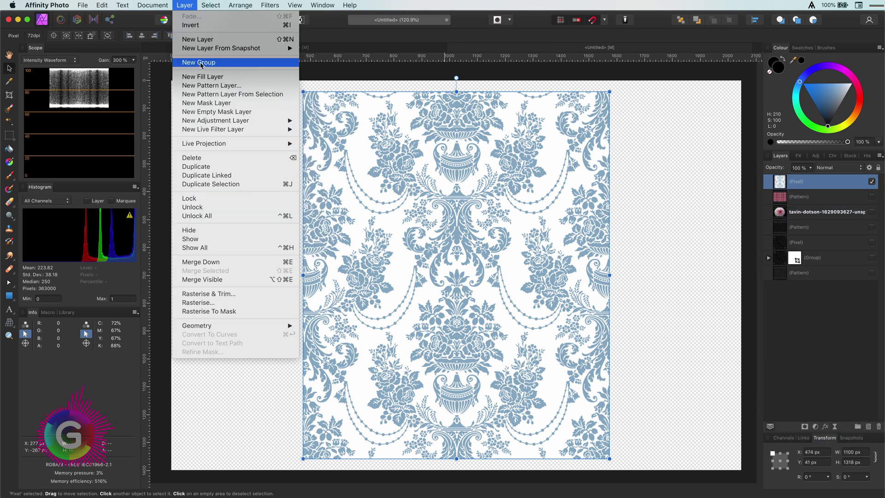
{"action": "left_click", "coordinate": [215, 99]}
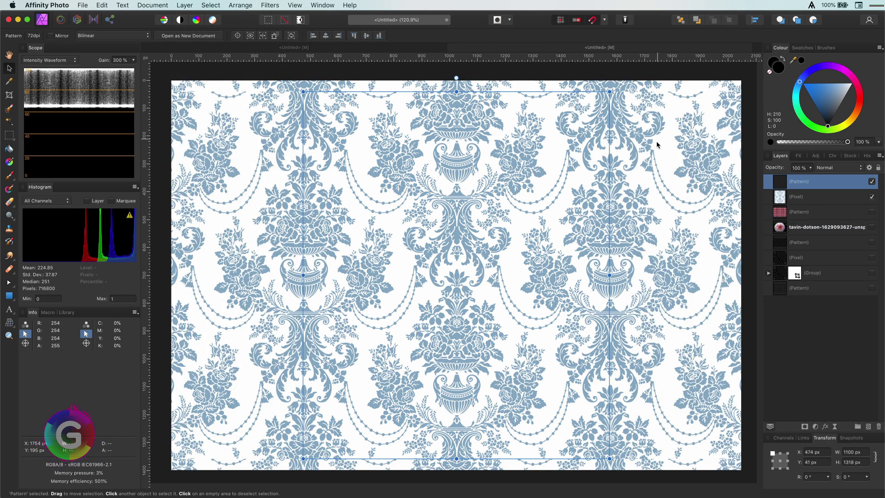
Try mirroring the damask pattern layer and scaling its tile down to about 597 × 715 px
{"action": "left_click", "coordinate": [630, 175]}
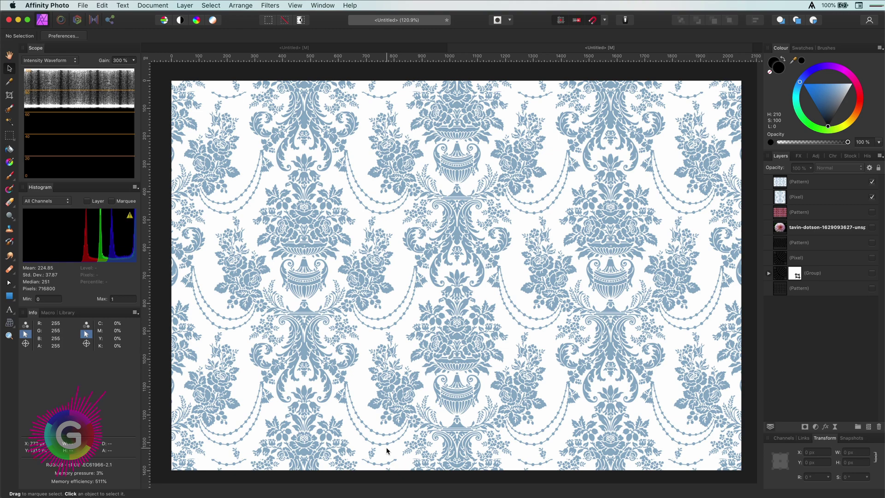
{"action": "left_click", "coordinate": [404, 179]}
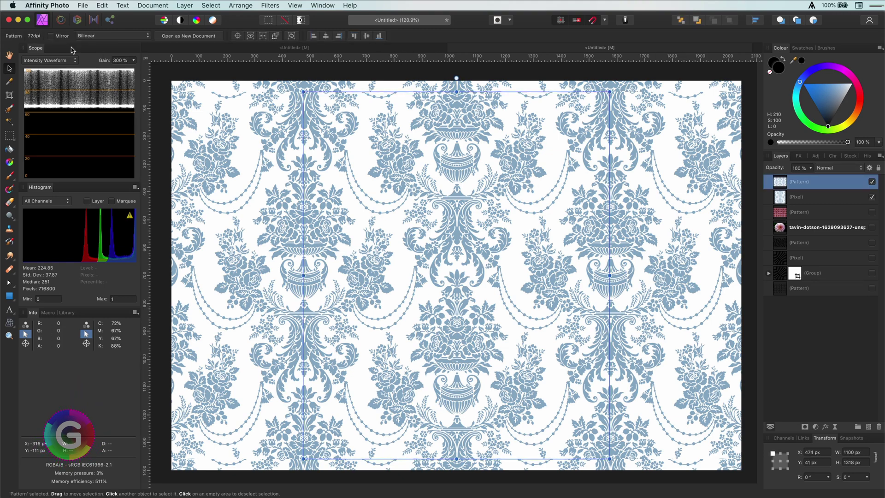
{"action": "left_click", "coordinate": [51, 36]}
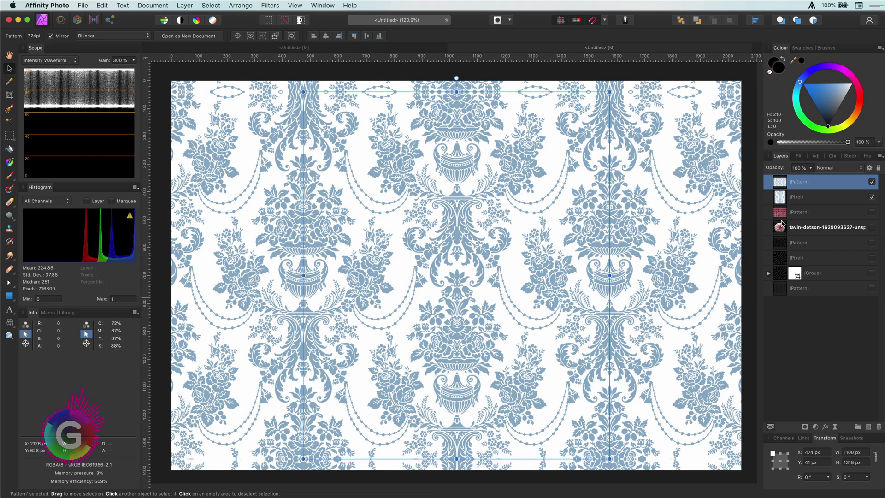
{"action": "left_click_drag", "start_coordinate": [609, 459], "coordinate": [414, 290]}
{"action": "left_click_drag", "start_coordinate": [410, 282], "coordinate": [499, 353]}
{"action": "scroll", "coordinate": [499, 353], "scroll_direction": "up", "scroll_amount": 4}
{"action": "scroll", "coordinate": [446, 355], "scroll_direction": "up", "scroll_amount": 3}
{"action": "scroll", "coordinate": [475, 335], "scroll_direction": "down", "scroll_amount": 5}
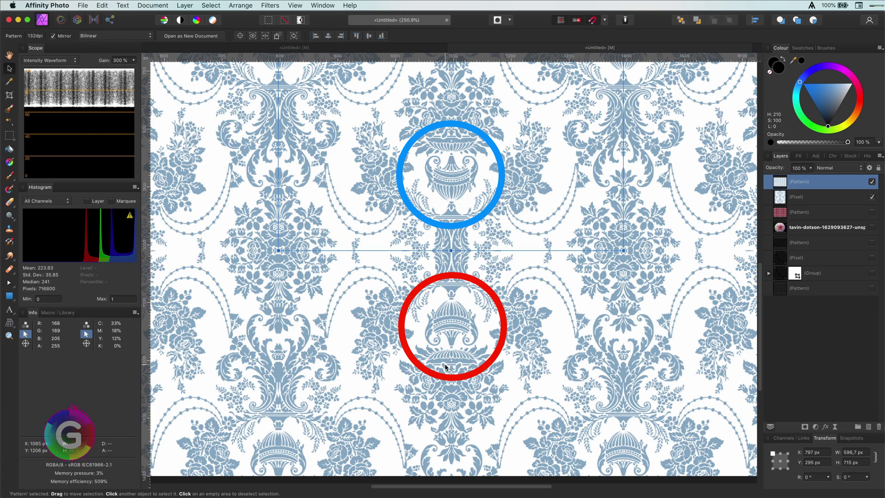
{"action": "scroll", "coordinate": [445, 367], "scroll_direction": "down", "scroll_amount": 5}
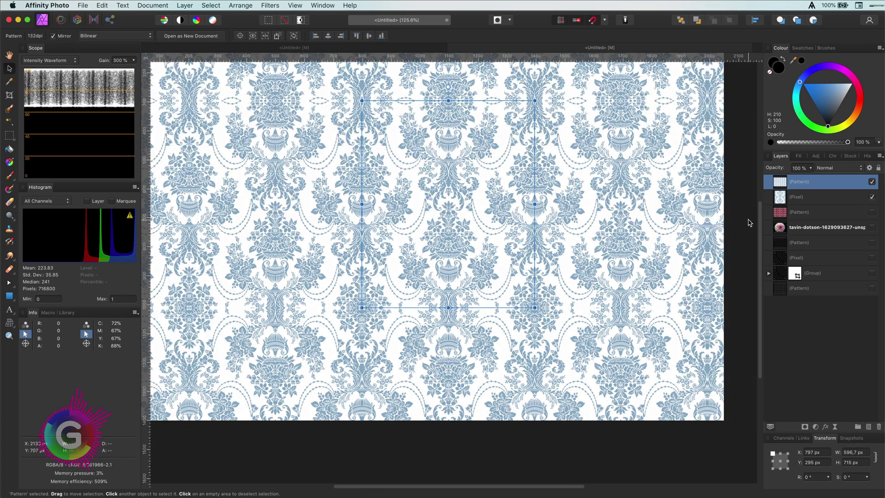
Scale the damask pixel layer down to about 713 × 854 px and move it to about X 705, Y 379 px
{"action": "left_click_drag", "start_coordinate": [615, 405], "coordinate": [474, 258]}
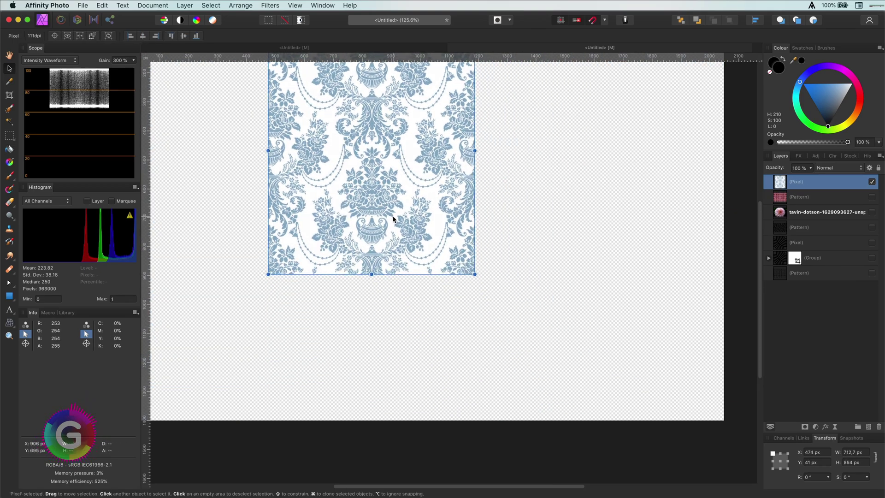
{"action": "left_click_drag", "start_coordinate": [393, 216], "coordinate": [461, 298]}
{"action": "scroll", "coordinate": [455, 317], "scroll_direction": "up", "scroll_amount": 5}
{"action": "scroll", "coordinate": [454, 317], "scroll_direction": "down", "scroll_amount": 5}
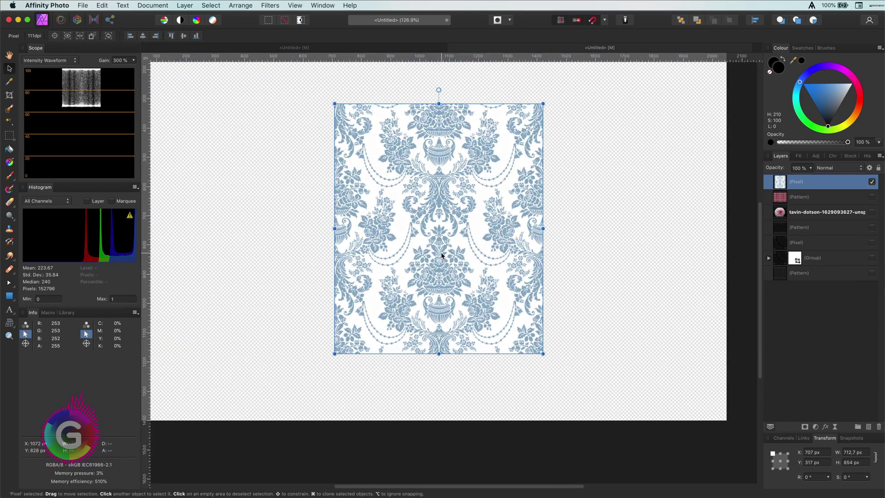
{"action": "left_click_drag", "start_coordinate": [441, 253], "coordinate": [440, 271]}
Duplicate the damask layer and move the copy straight down to about Y 917 px so its motifs line up with the original's repeat
{"action": "key", "text": "super+j"}
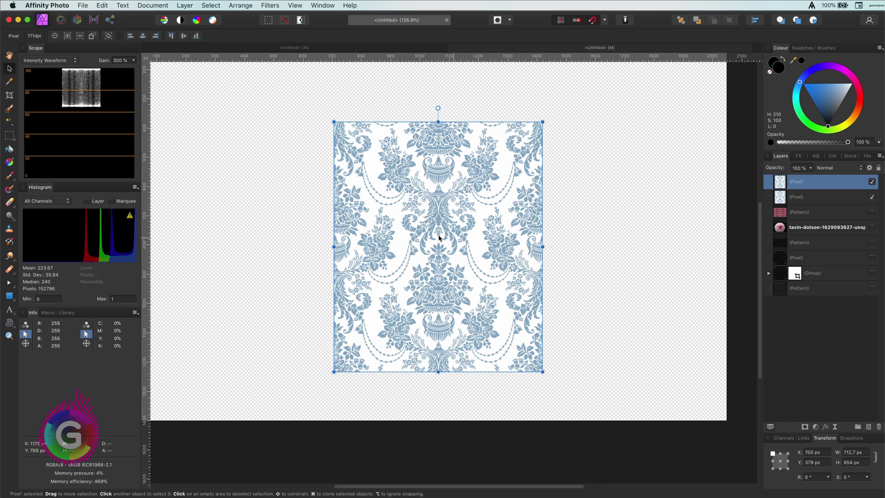
{"action": "left_click_drag", "start_coordinate": [459, 248], "coordinate": [456, 416]}
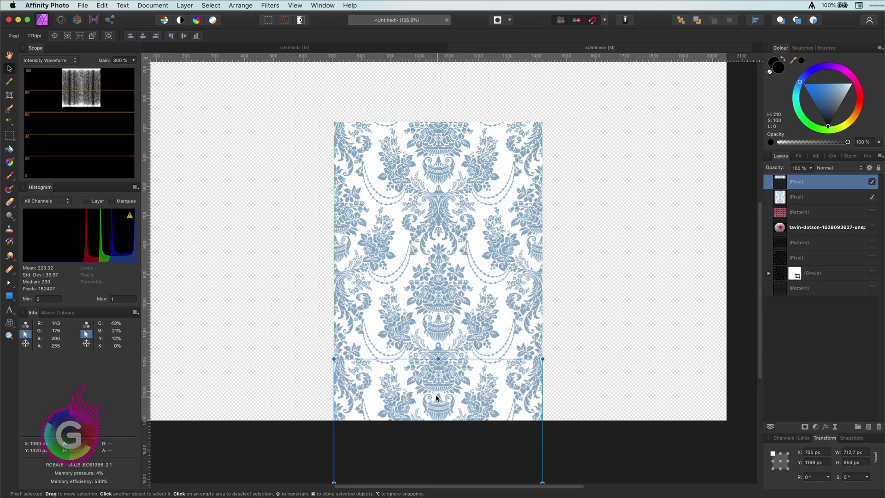
{"action": "scroll", "coordinate": [410, 379], "scroll_direction": "up", "scroll_amount": 5}
{"action": "mouse_move", "coordinate": [446, 381]}
{"action": "left_mouse_down"}
{"action": "mouse_move", "coordinate": [446, 370]}
{"action": "mouse_move", "coordinate": [458, 377]}
{"action": "left_mouse_up"}
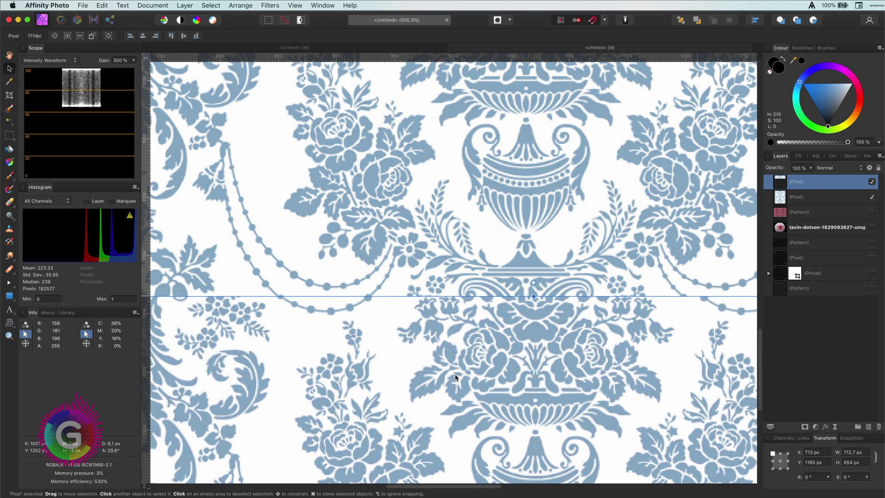
{"action": "left_click_drag", "start_coordinate": [537, 320], "coordinate": [527, 233]}
{"action": "scroll", "coordinate": [515, 168], "scroll_direction": "down", "scroll_amount": 4}
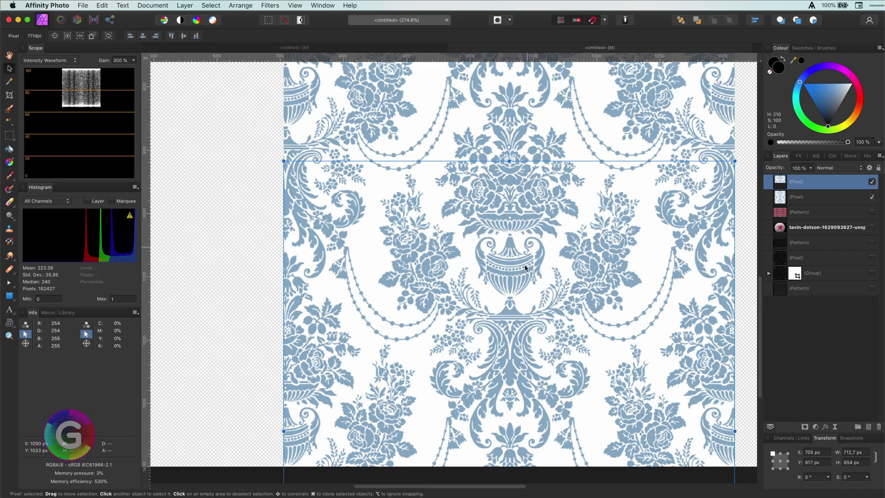
Examine the two overlapping damask layers up close to check how well the motifs align
{"action": "scroll", "coordinate": [527, 230], "scroll_direction": "up", "scroll_amount": 6}
{"action": "scroll", "coordinate": [526, 233], "scroll_direction": "down", "scroll_amount": 1}
{"action": "key", "text": "m"}
{"action": "scroll", "coordinate": [311, 110], "scroll_direction": "down", "scroll_amount": 4}
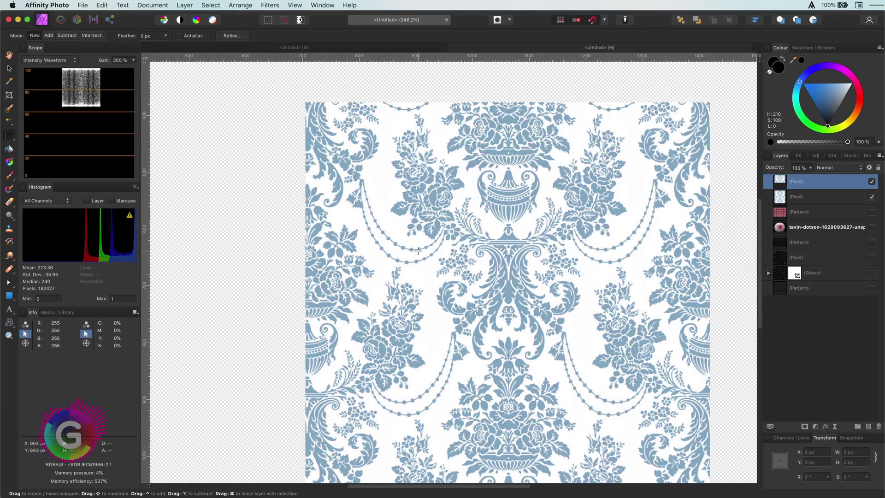
{"action": "scroll", "coordinate": [444, 300], "scroll_direction": "up", "scroll_amount": 6}
{"action": "scroll", "coordinate": [444, 300], "scroll_direction": "up", "scroll_amount": 3}
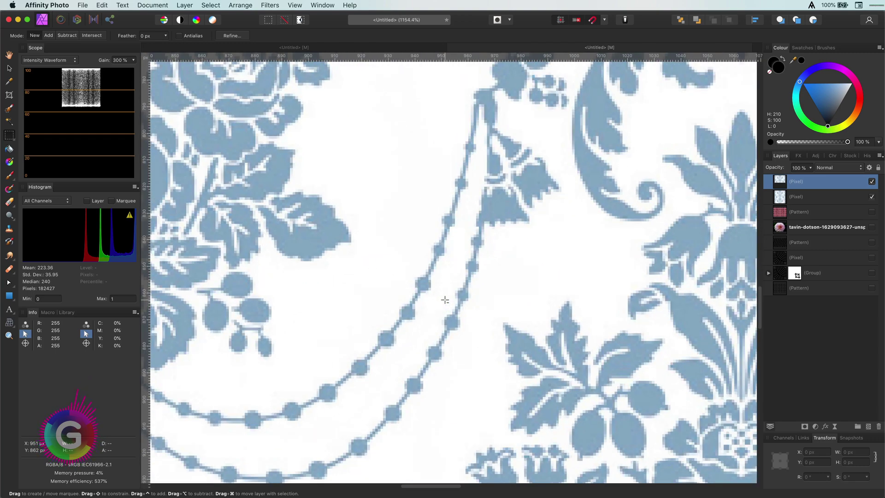
{"action": "scroll", "coordinate": [445, 300], "scroll_direction": "down", "scroll_amount": 12}
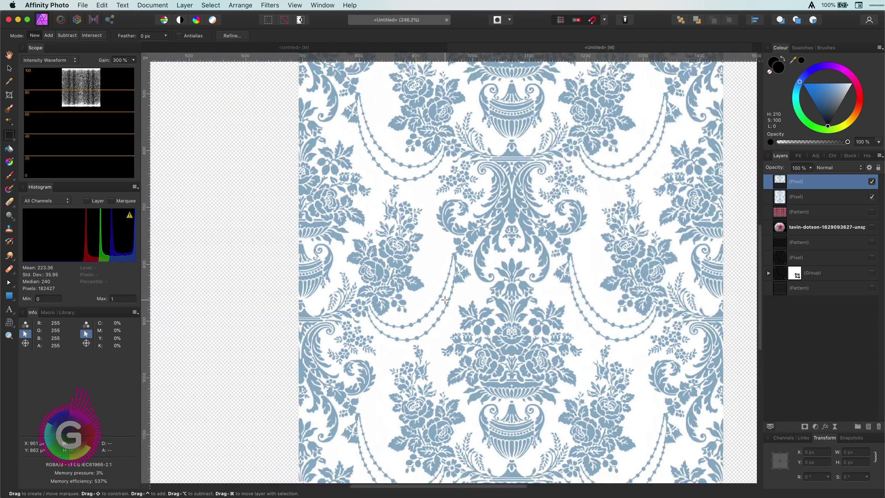
{"action": "scroll", "coordinate": [435, 295], "scroll_direction": "down", "scroll_amount": 1}
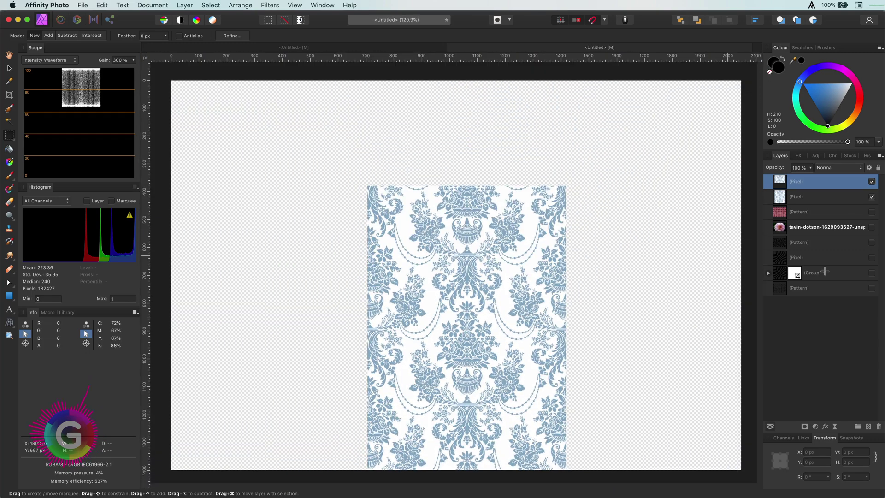
Set the upper damask copy's blend mode to Exclusion and deselect it
{"action": "key", "text": "v"}
{"action": "left_click", "coordinate": [838, 167]}
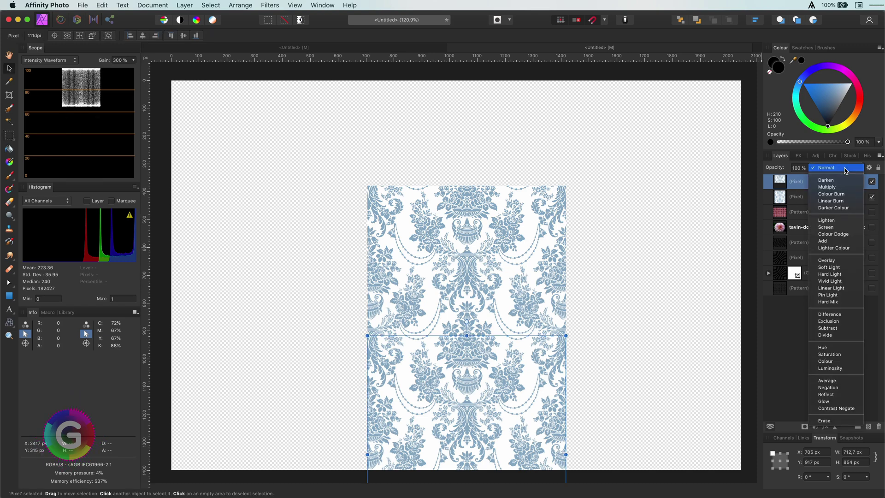
{"action": "left_click", "coordinate": [829, 321]}
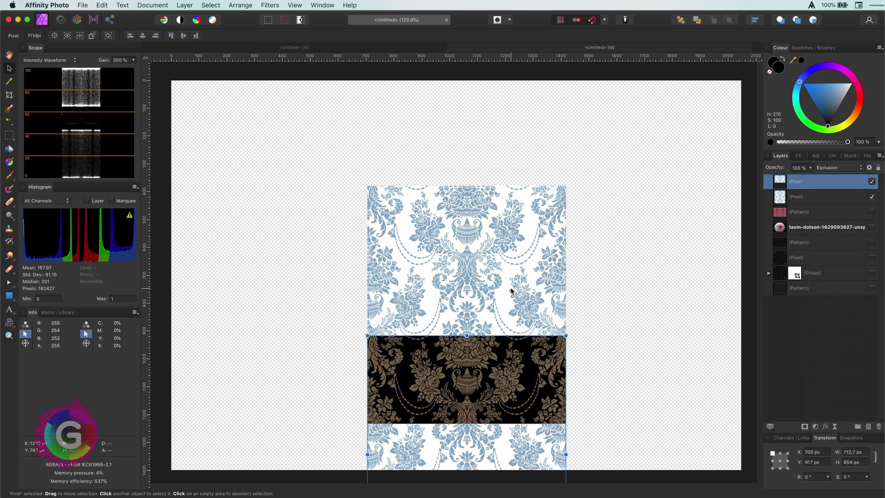
{"action": "key", "text": "super+d"}
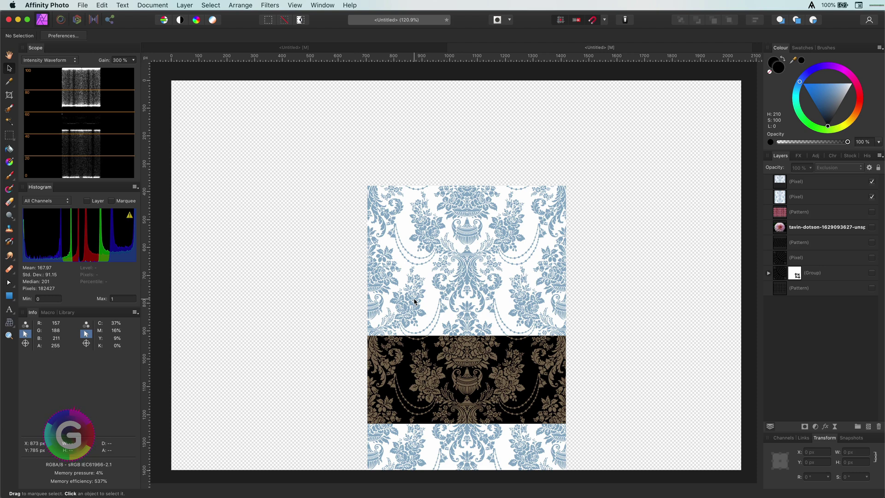
Marquee-select an area of about 325 × 247 px from the upper-left corner of the original damask layer
{"action": "scroll", "coordinate": [414, 298], "scroll_direction": "up", "scroll_amount": 4}
{"action": "scroll", "coordinate": [437, 317], "scroll_direction": "right", "scroll_amount": 2}
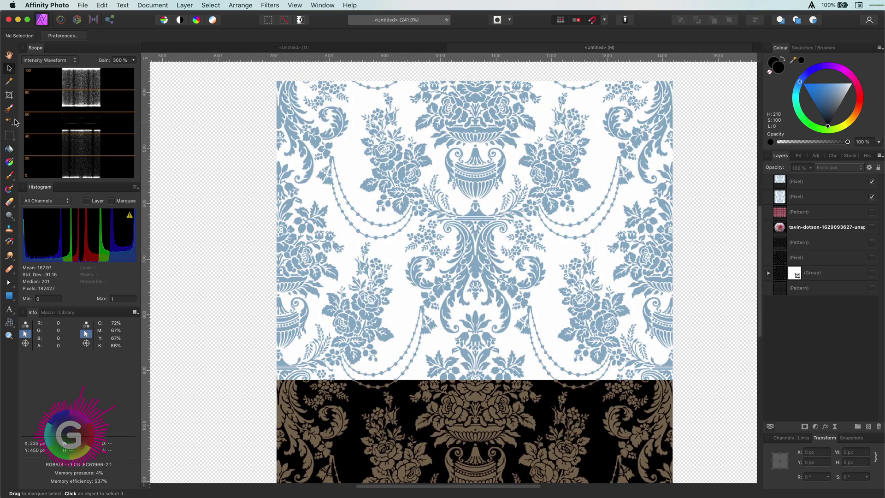
{"action": "left_click", "coordinate": [774, 197]}
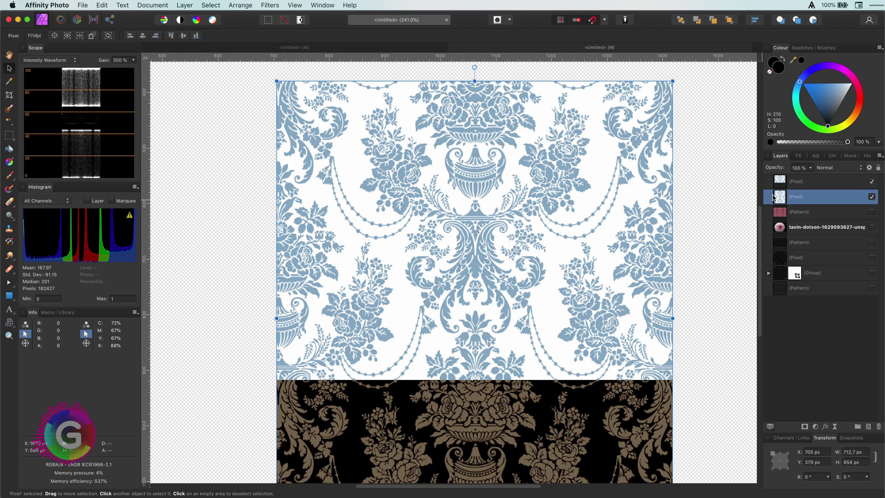
{"action": "left_click", "coordinate": [11, 135]}
{"action": "scroll", "coordinate": [276, 83], "scroll_direction": "up", "scroll_amount": 3}
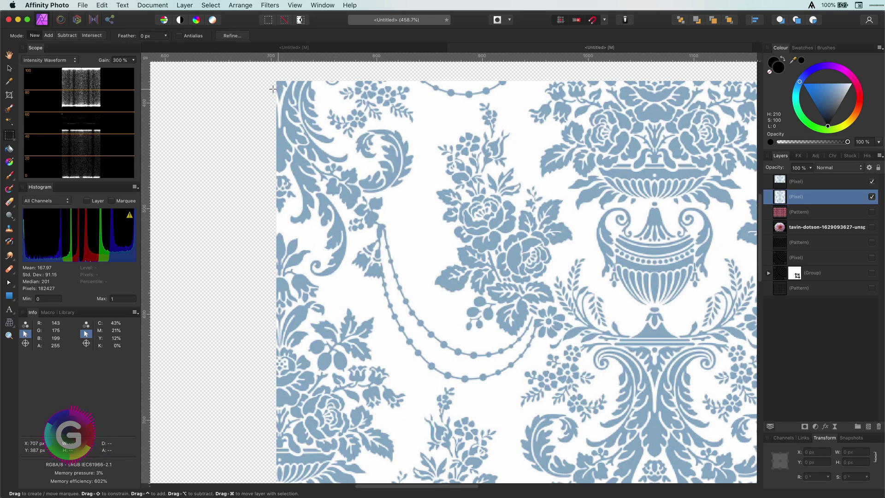
{"action": "left_click_drag", "start_coordinate": [276, 80], "coordinate": [620, 342]}
{"action": "scroll", "coordinate": [596, 250], "scroll_direction": "down", "scroll_amount": 2}
{"action": "scroll", "coordinate": [596, 249], "scroll_direction": "down", "scroll_amount": 4}
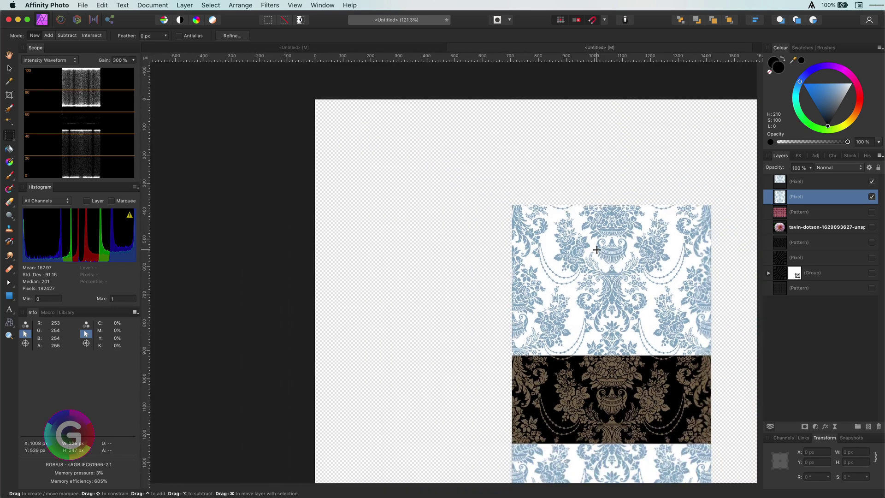
Stretch the selection in Quick Mask mode to about 713 × 538 px, covering the damask down to the overlap's upper edge
{"action": "key", "text": "q"}
{"action": "left_click", "coordinate": [13, 70]}
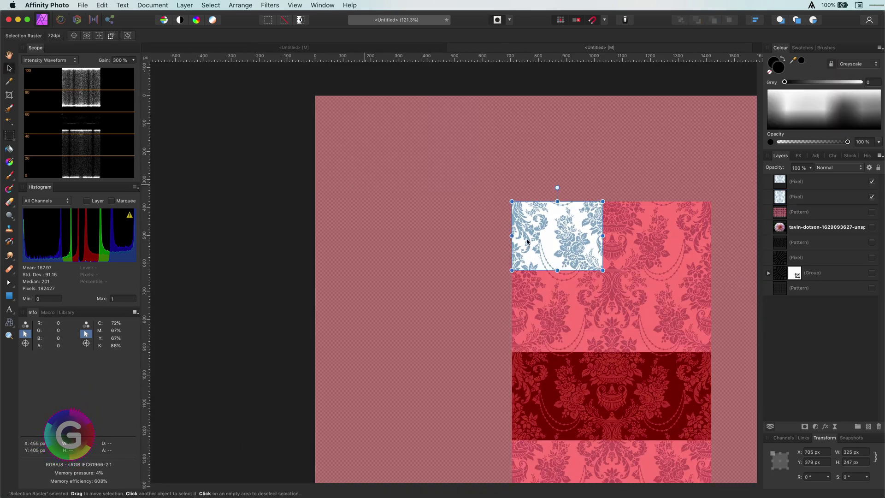
{"action": "left_click_drag", "start_coordinate": [558, 272], "coordinate": [557, 351]}
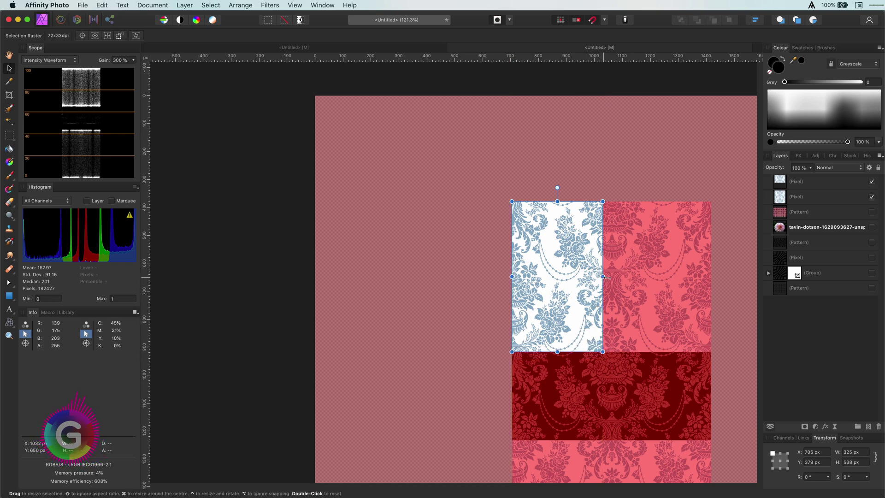
{"action": "left_click_drag", "start_coordinate": [604, 277], "coordinate": [711, 277]}
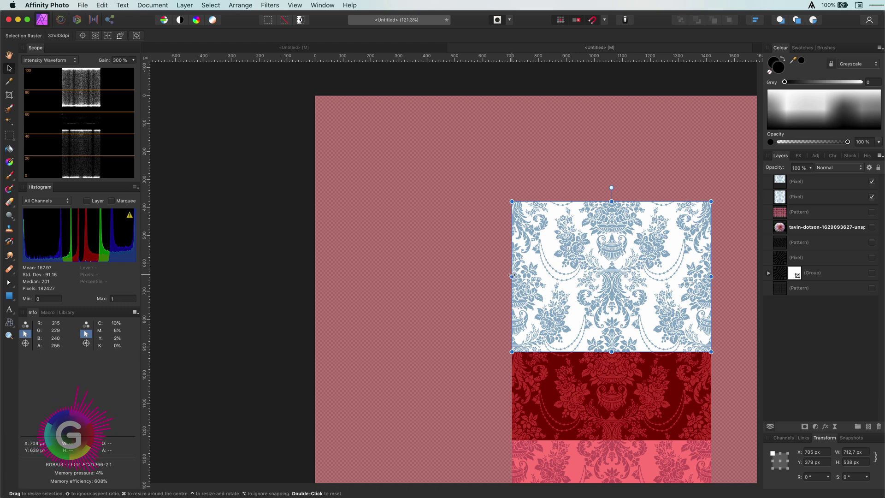
{"action": "left_click_drag", "start_coordinate": [511, 276], "coordinate": [512, 276]}
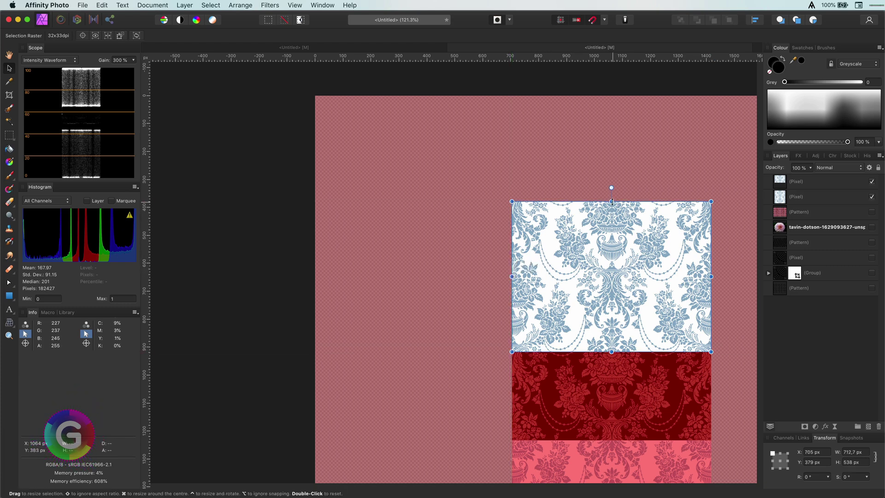
{"action": "left_click_drag", "start_coordinate": [611, 202], "coordinate": [611, 201]}
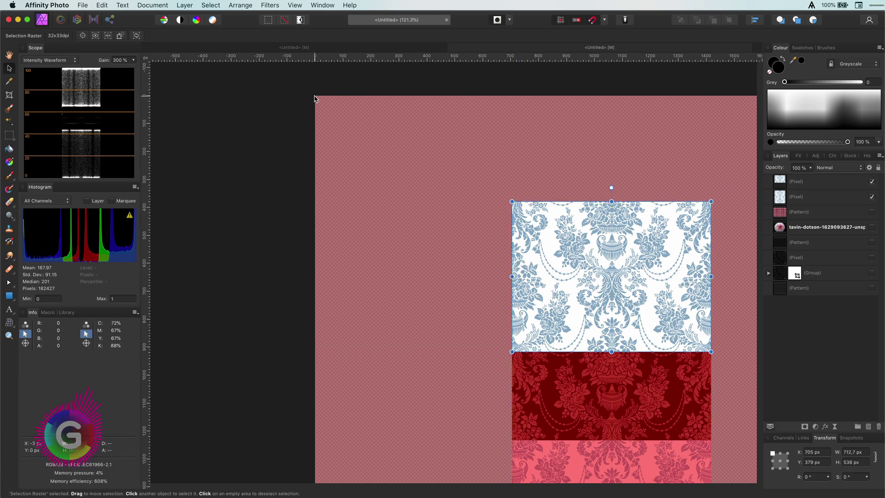
{"action": "left_click", "coordinate": [488, 157]}
{"action": "key", "text": "super+0"}
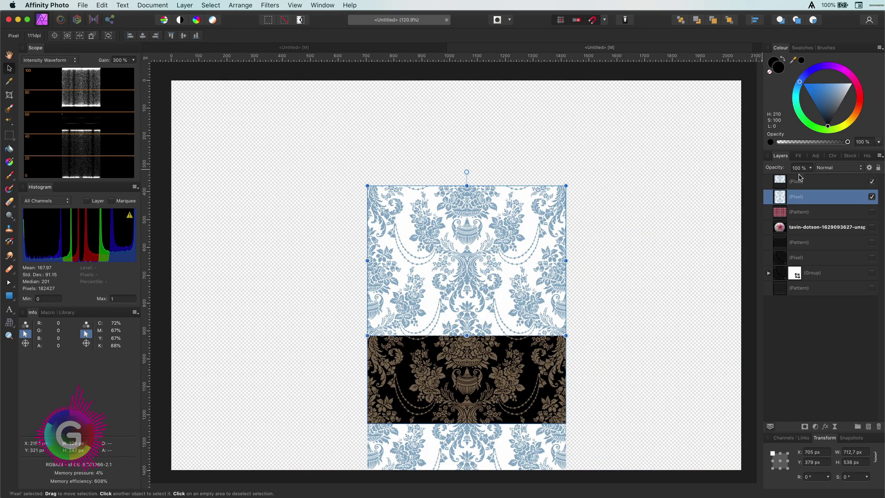
Hide the upper damask copy and create a pattern layer from the selected area of the original damask layer
{"action": "left_click", "coordinate": [871, 182]}
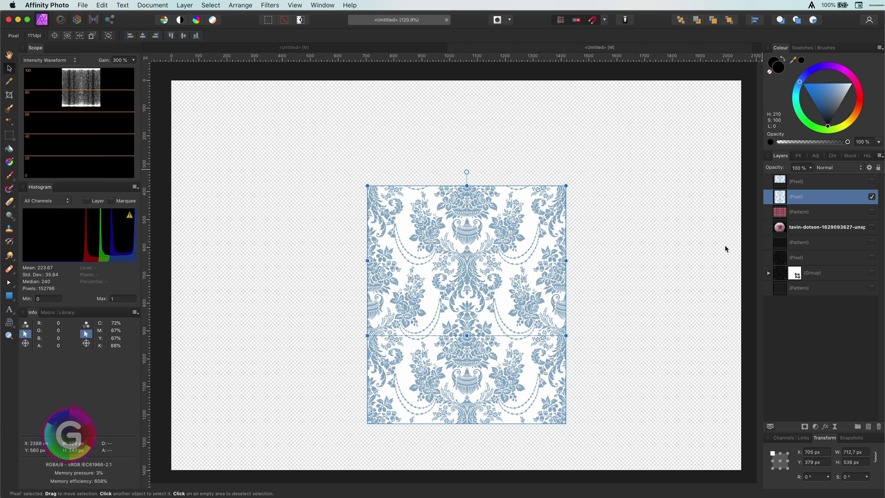
{"action": "left_click", "coordinate": [183, 5]}
{"action": "left_click", "coordinate": [202, 92]}
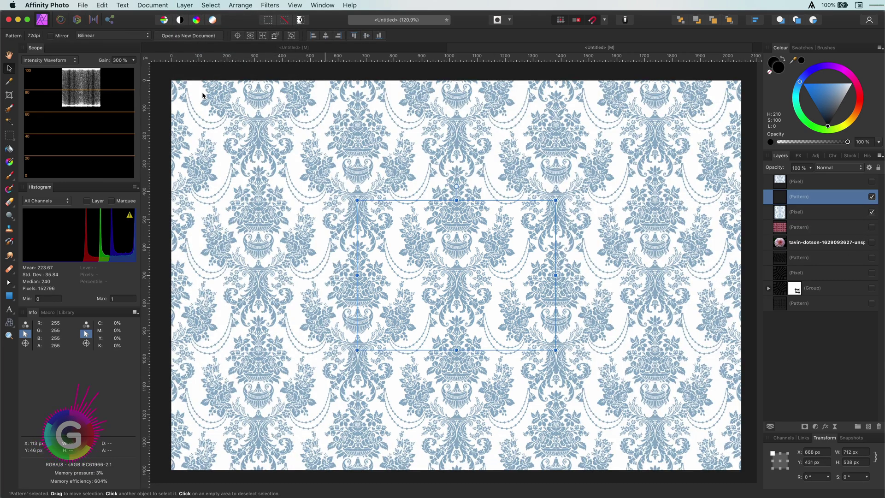
Deselect the damask pattern layer and inspect its repeats up close for visible seams
{"action": "key", "text": "super+d"}
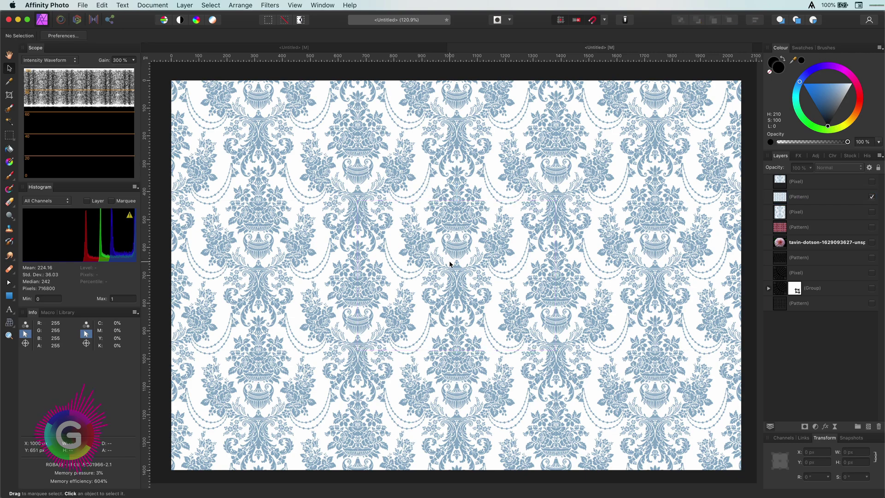
{"action": "scroll", "coordinate": [449, 264], "scroll_direction": "up", "scroll_amount": 10}
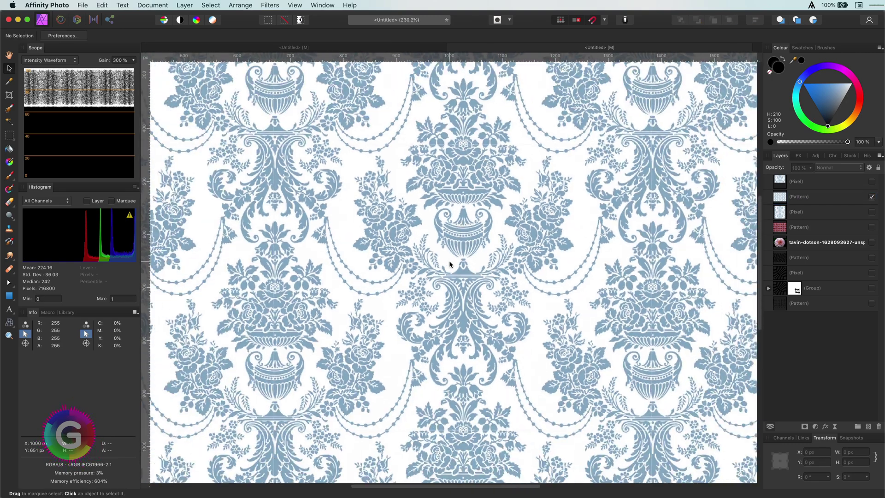
{"action": "scroll", "coordinate": [449, 261], "scroll_direction": "down", "scroll_amount": 10}
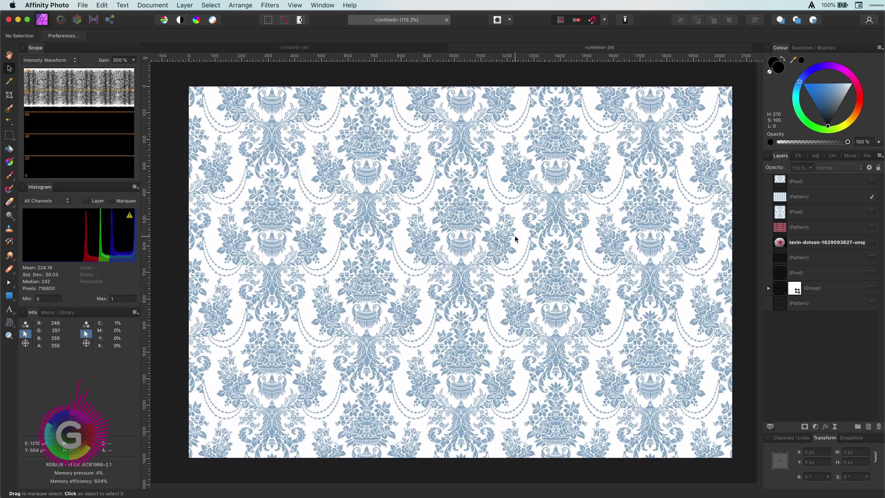
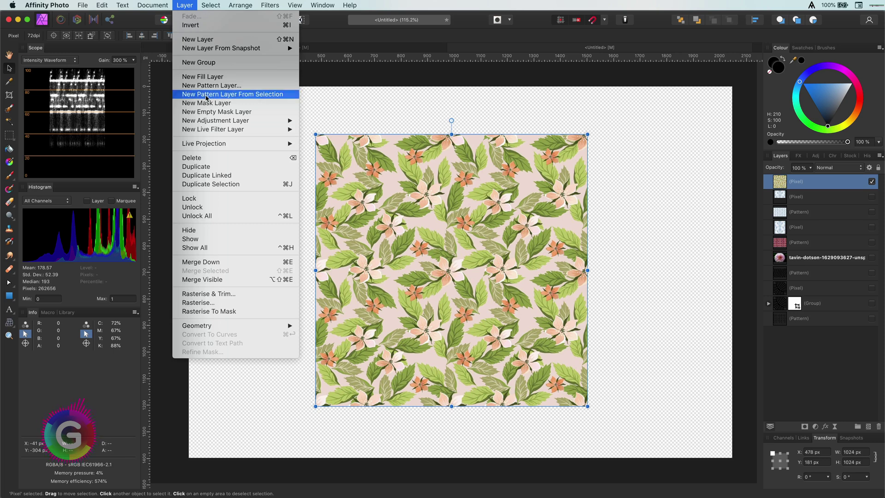
Create a pattern layer from the leaf-and-flower image and scale its tile down to roughly half size
{"action": "left_click", "coordinate": [206, 95]}
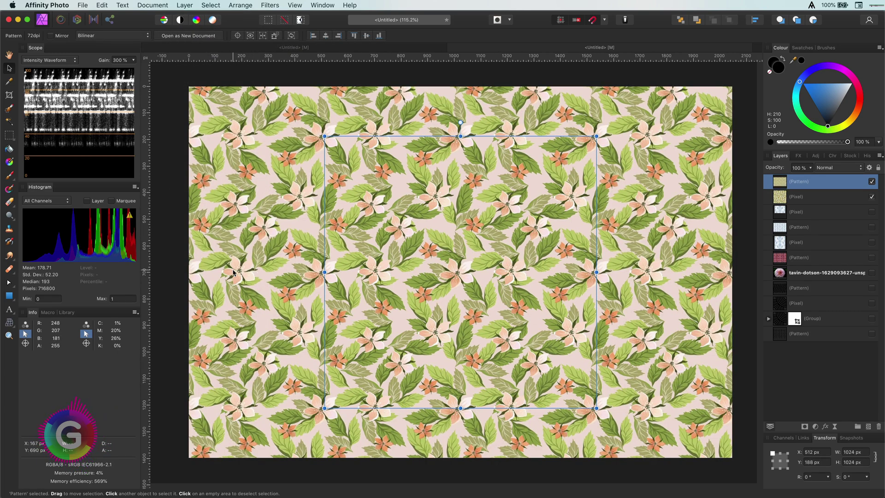
{"action": "left_click", "coordinate": [178, 266]}
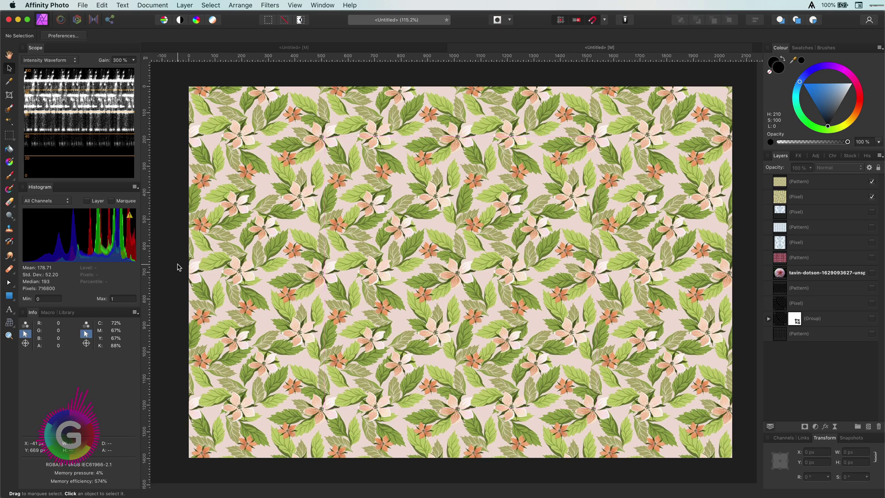
{"action": "left_click", "coordinate": [828, 185]}
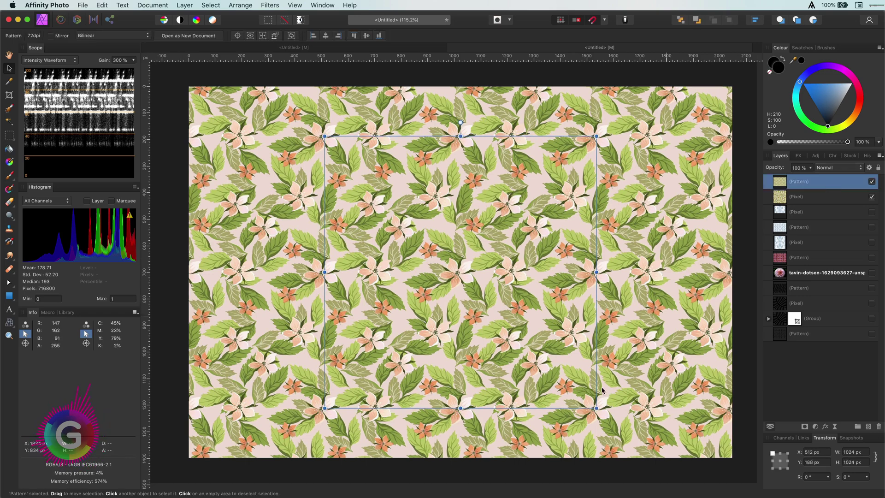
{"action": "left_click_drag", "start_coordinate": [592, 402], "coordinate": [467, 279]}
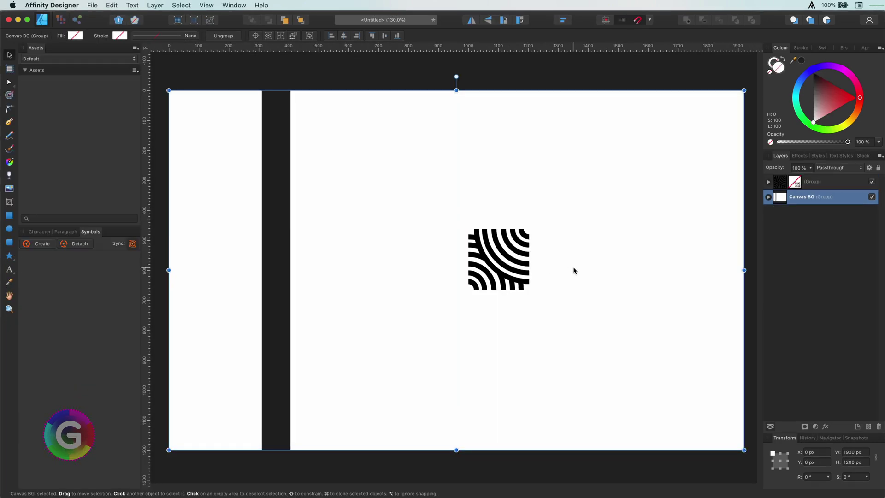
In Affinity Designer, turn the arc tile group into a symbol and move it onto the narrow white strip
{"action": "left_click", "coordinate": [516, 261]}
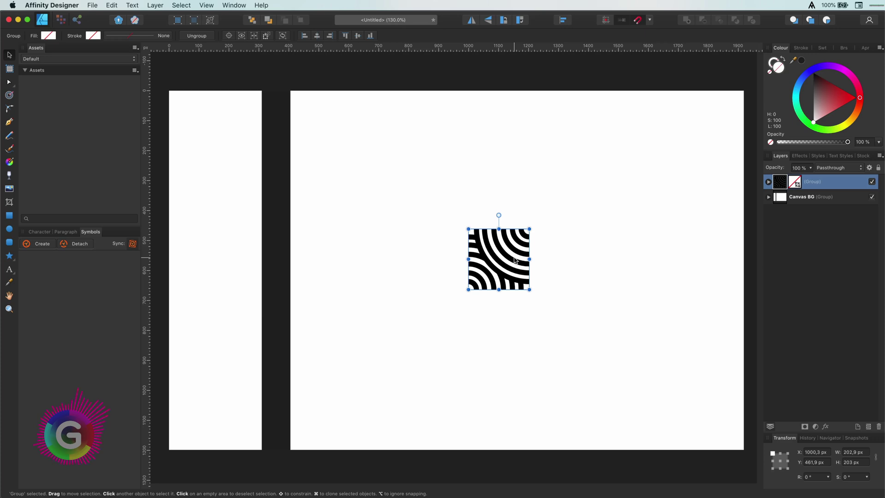
{"action": "left_click", "coordinate": [42, 245]}
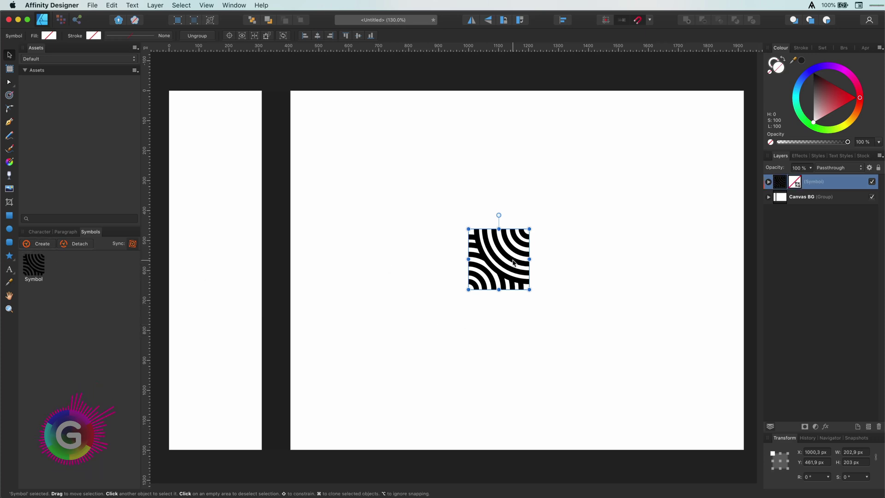
{"action": "left_click_drag", "start_coordinate": [520, 264], "coordinate": [229, 241]}
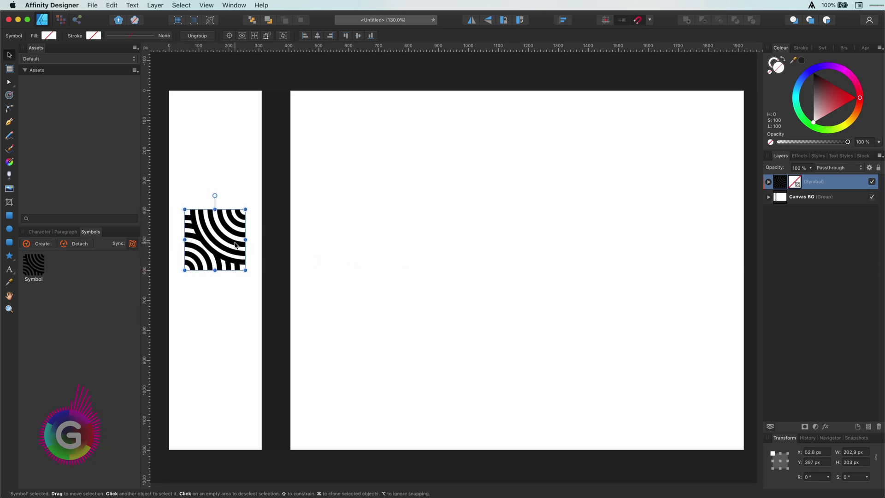
Duplicate the arc symbol into the large white area's upper corner and repeat it side by side as a row of seven tiles
{"action": "key", "text": "super+j"}
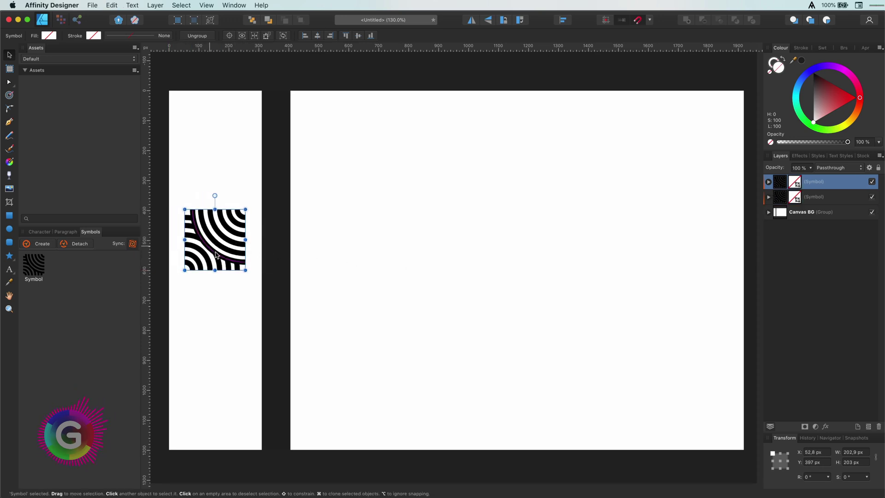
{"action": "left_click_drag", "start_coordinate": [197, 242], "coordinate": [408, 137]}
{"action": "key", "text": "super+j"}
{"action": "key", "text": "super+j"}
{"action": "key", "text": "super+j"}
{"action": "key", "text": "super+j"}
{"action": "key", "text": "super+j"}
{"action": "key", "text": "super+j"}
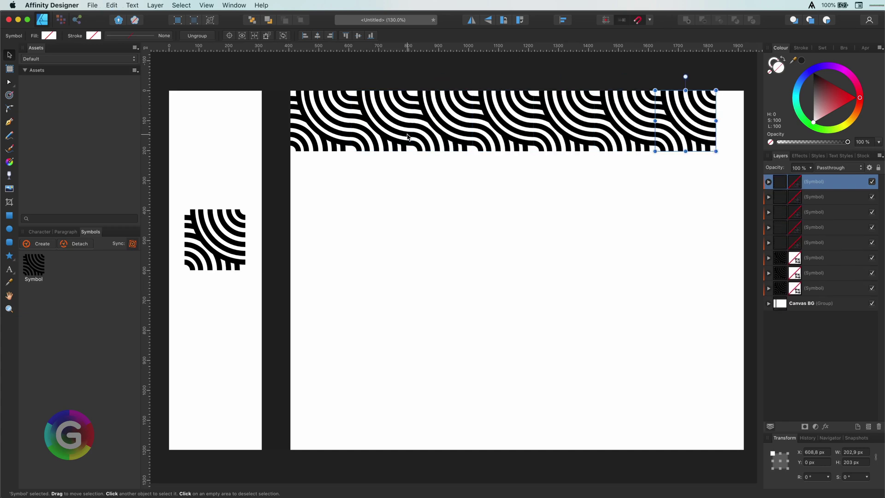
Select the whole row of symbol tiles and duplicate it downwards to make five stacked rows
{"action": "left_click", "coordinate": [802, 302], "text": "shift"}
{"action": "key", "text": "super+j"}
{"action": "key", "text": "super+j"}
{"action": "key", "text": "super+j"}
{"action": "key", "text": "super+j"}
{"action": "key", "text": "super+j"}
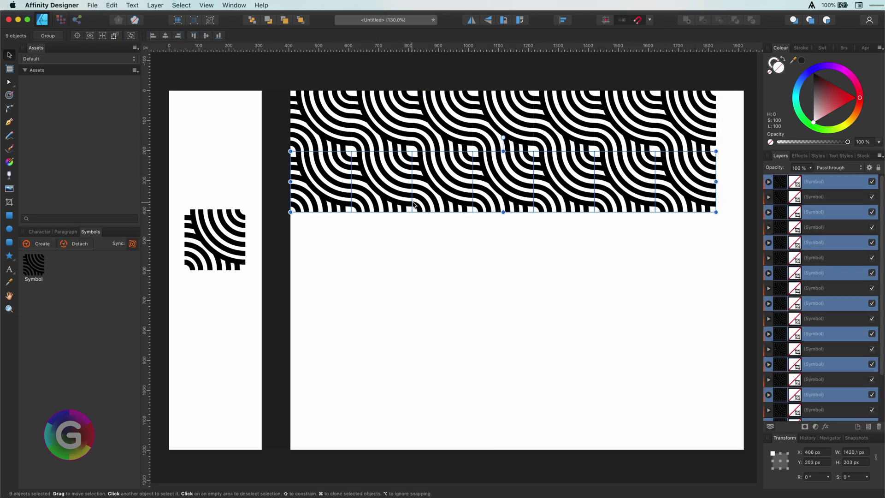
Select all tiles of the grid without the source tile, group them, and centre the group in the large white area
{"action": "left_click_drag", "start_coordinate": [718, 64], "coordinate": [308, 378]}
{"action": "left_click", "coordinate": [814, 414], "text": "super"}
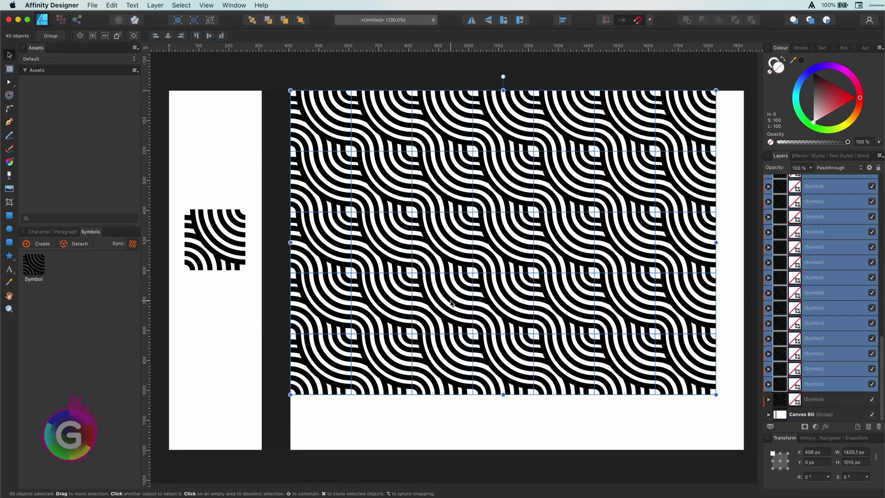
{"action": "key", "text": "super+g"}
{"action": "left_click_drag", "start_coordinate": [502, 241], "coordinate": [517, 261]}
{"action": "left_click", "coordinate": [813, 211]}
{"action": "left_click", "coordinate": [878, 167]}
Set the stroke of the source symbol's long diagonal arc to pure red (H 0, S 100, L 50)
{"action": "left_click", "coordinate": [211, 249]}
{"action": "double_click", "coordinate": [211, 249]}
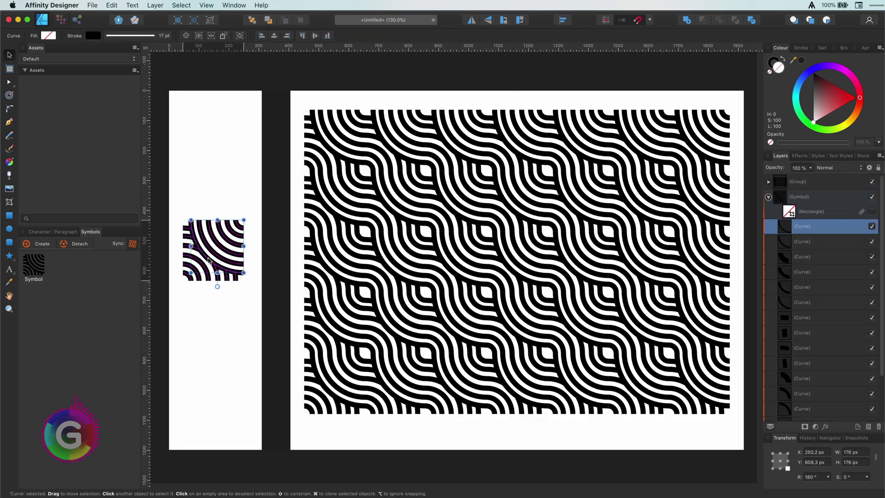
{"action": "left_click", "coordinate": [774, 63]}
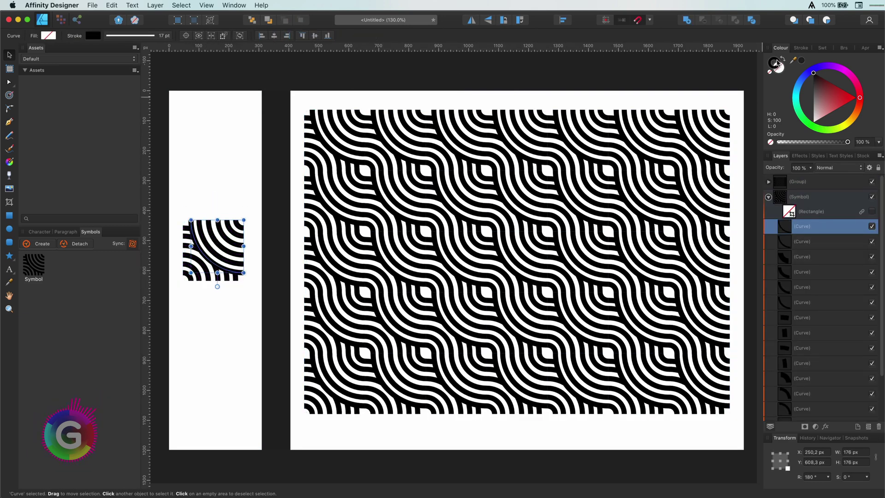
{"action": "left_click", "coordinate": [855, 97]}
Set the stroke of the small arc in the source symbol's lower-left corner to the same red, H 0, S 100, L 50
{"action": "scroll", "coordinate": [179, 290], "scroll_direction": "up", "scroll_amount": 5}
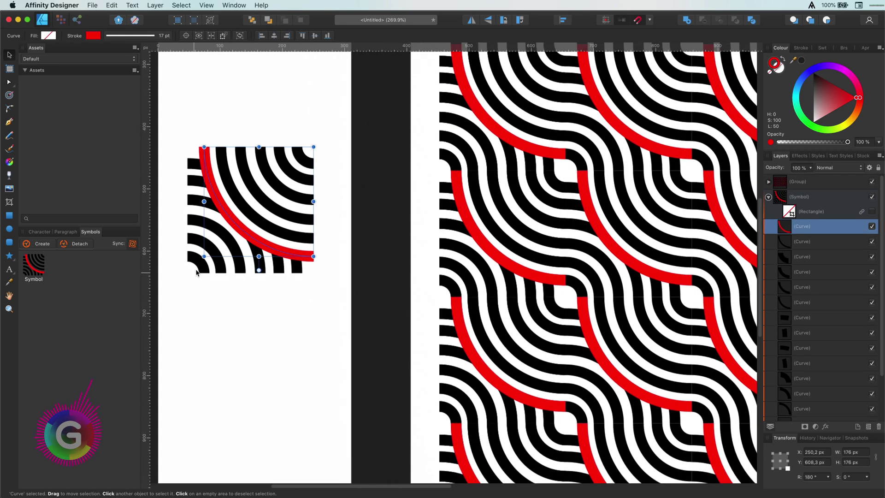
{"action": "left_click", "coordinate": [195, 265]}
{"action": "left_click", "coordinate": [856, 97]}
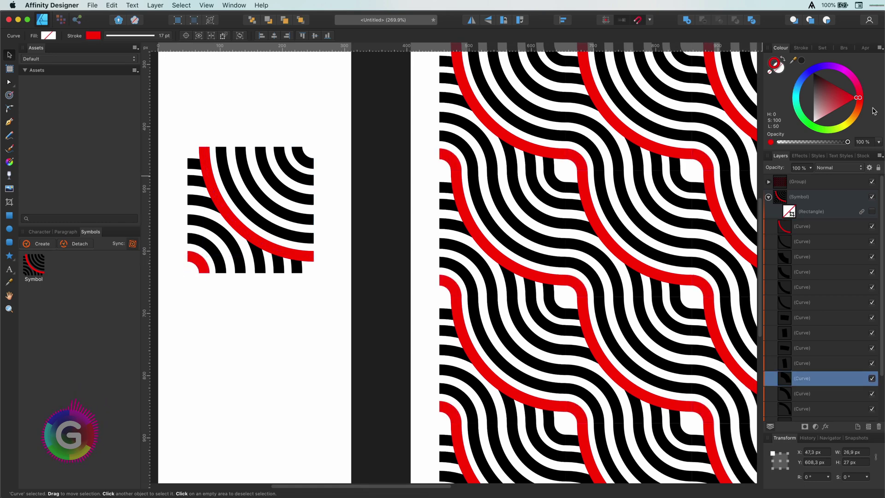
{"action": "scroll", "coordinate": [471, 185], "scroll_direction": "down", "scroll_amount": 5}
{"action": "scroll", "coordinate": [471, 186], "scroll_direction": "down", "scroll_amount": 4}
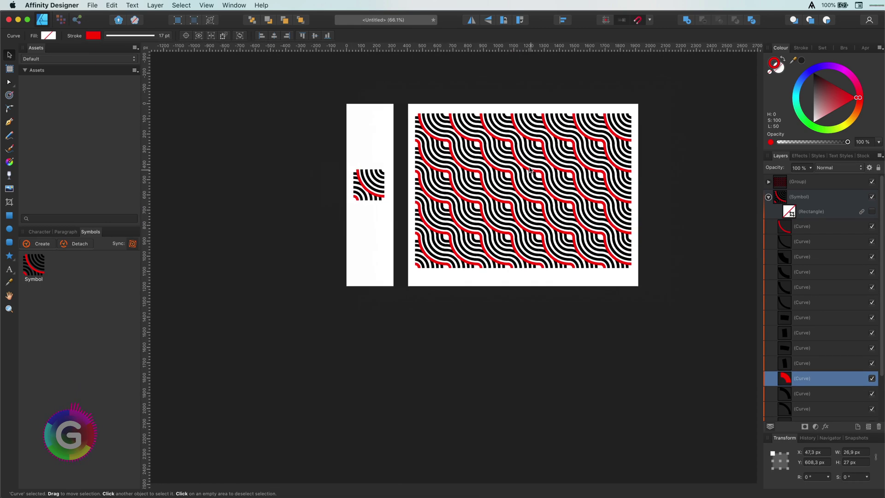
{"action": "key", "text": "super+0"}
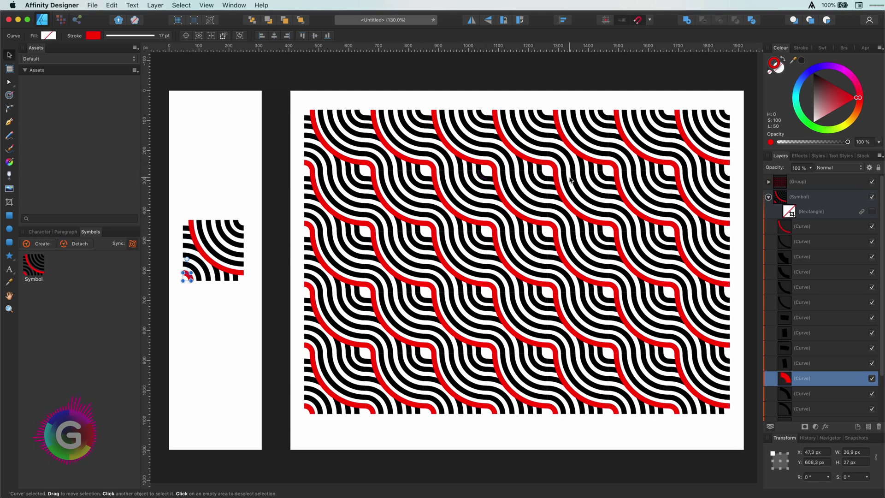
Colour the source symbol's upper-right corner arc and the short stripe segments at its upper-left and lower-right corners red
{"action": "left_click", "coordinate": [238, 227]}
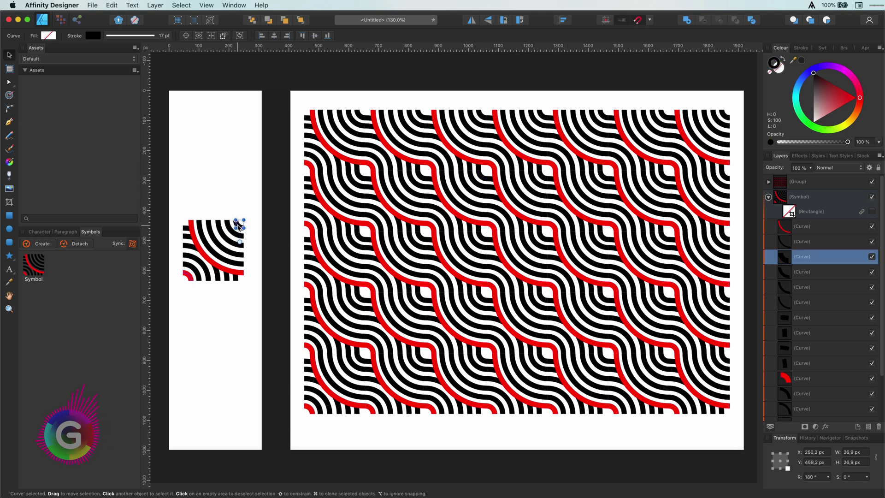
{"action": "left_click", "coordinate": [859, 98]}
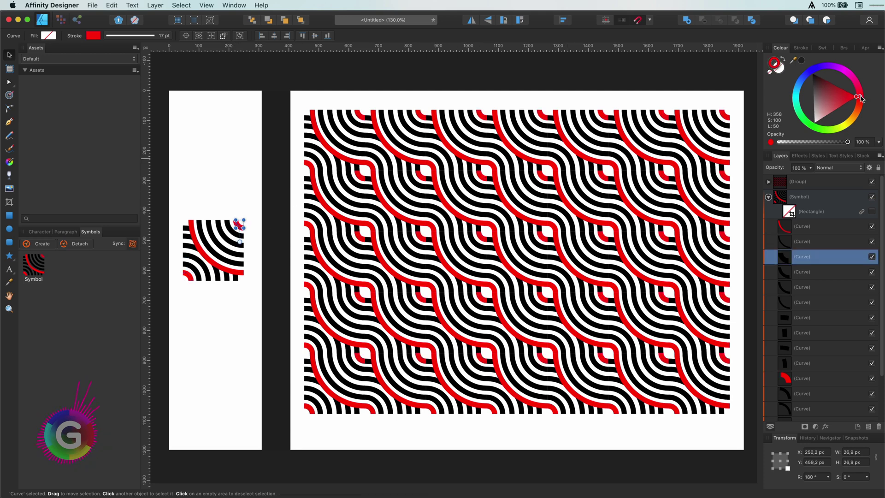
{"action": "left_click", "coordinate": [186, 232]}
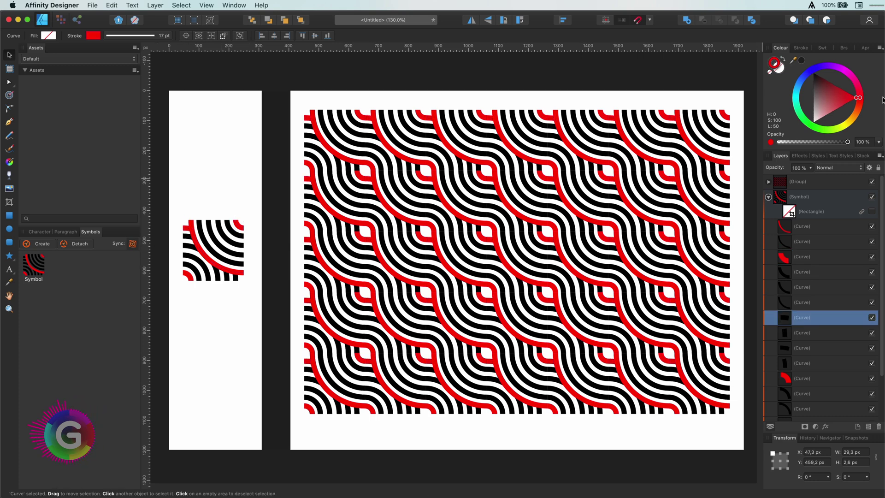
{"action": "left_click", "coordinate": [236, 277]}
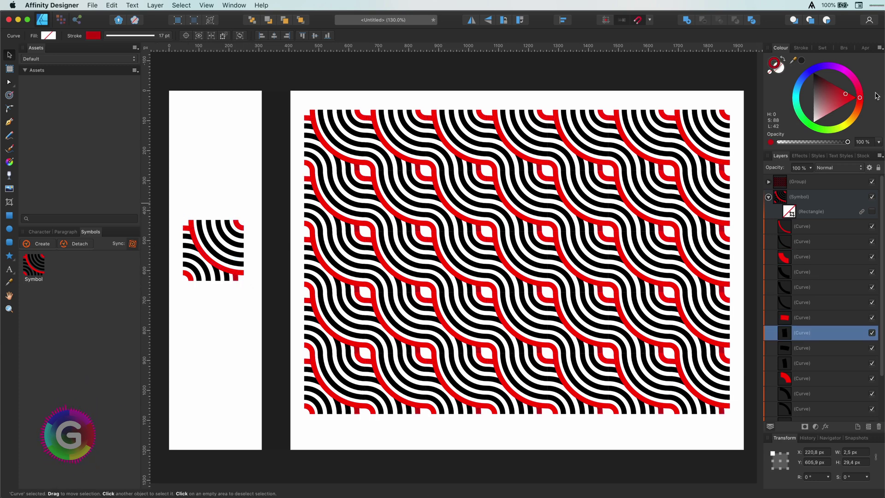